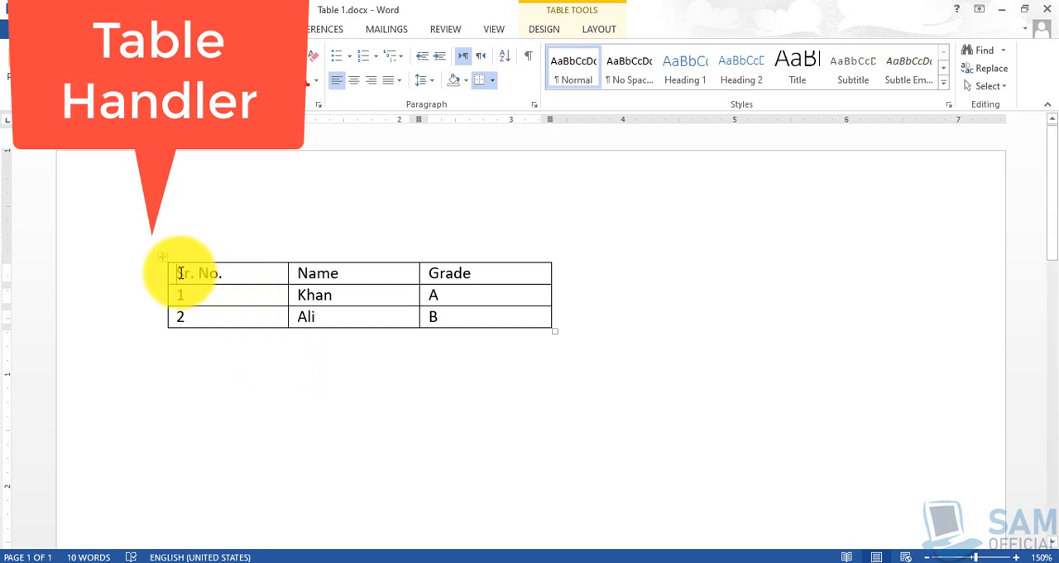
Select the entire table, both by sweeping across its cells from "Sr. No." to "B" and by using its table handle.
{"action": "left_click", "coordinate": [180, 273]}
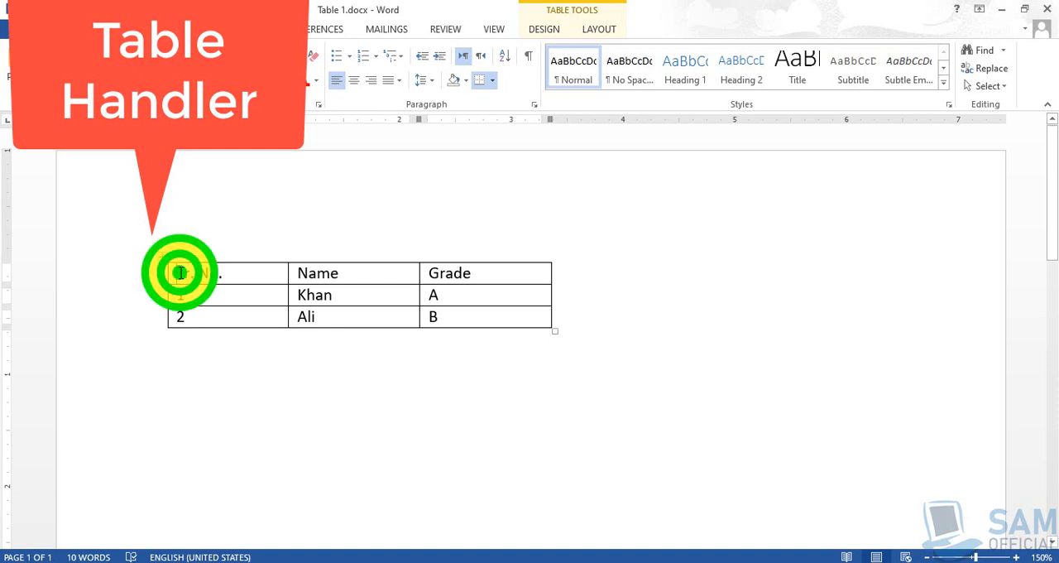
{"action": "left_click_drag", "start_coordinate": [181, 273], "coordinate": [482, 315]}
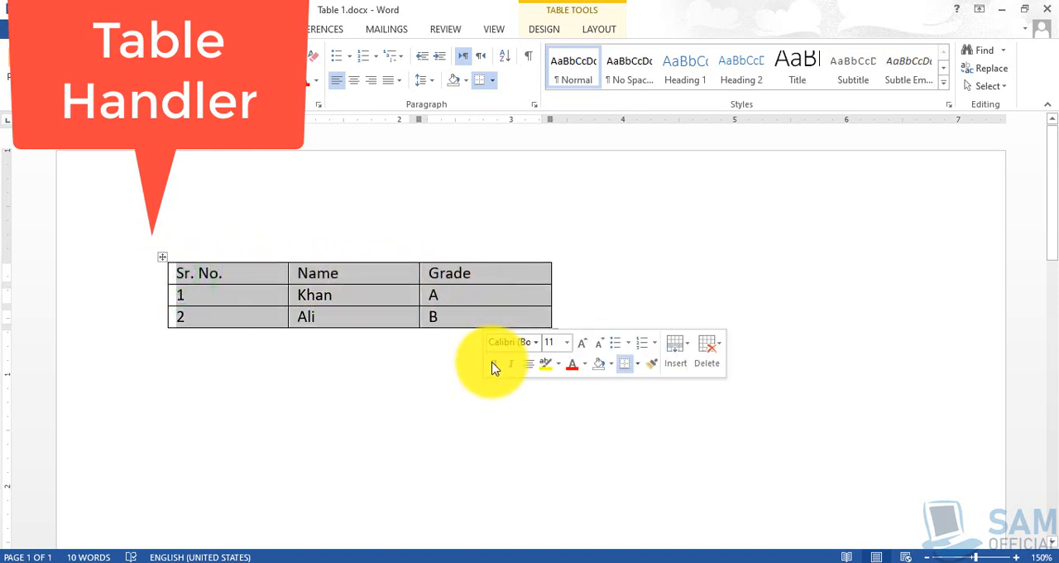
{"action": "left_click", "coordinate": [425, 380]}
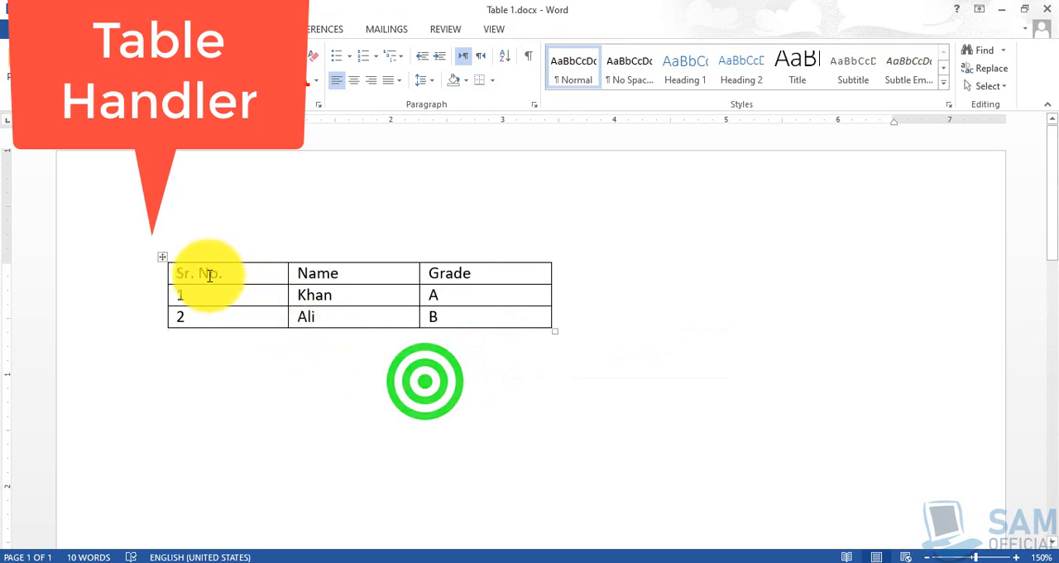
{"action": "left_click", "coordinate": [162, 257]}
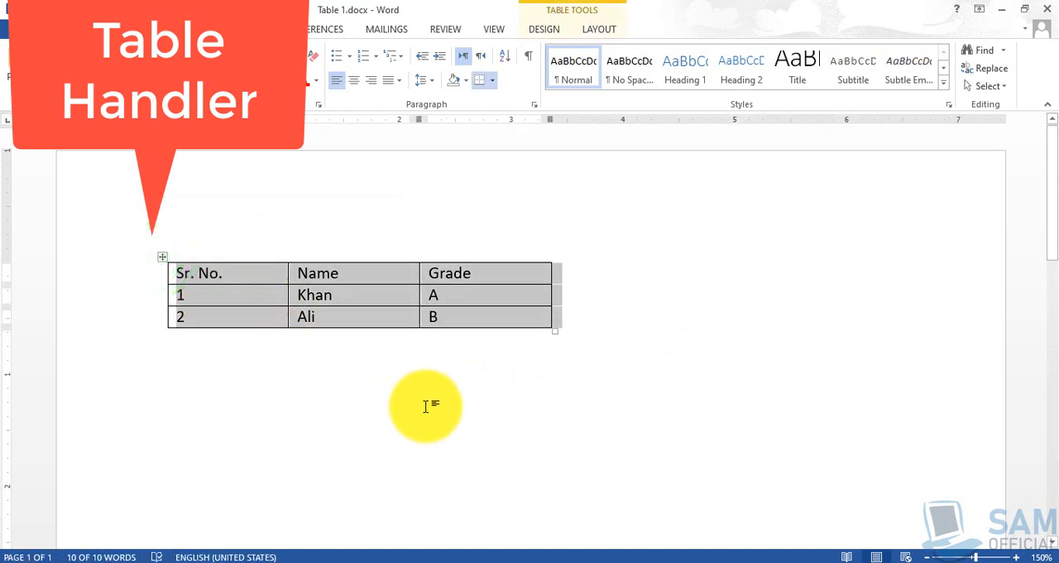
{"action": "left_click", "coordinate": [182, 273]}
{"action": "left_click_drag", "start_coordinate": [179, 275], "coordinate": [466, 323]}
{"action": "left_click", "coordinate": [218, 284]}
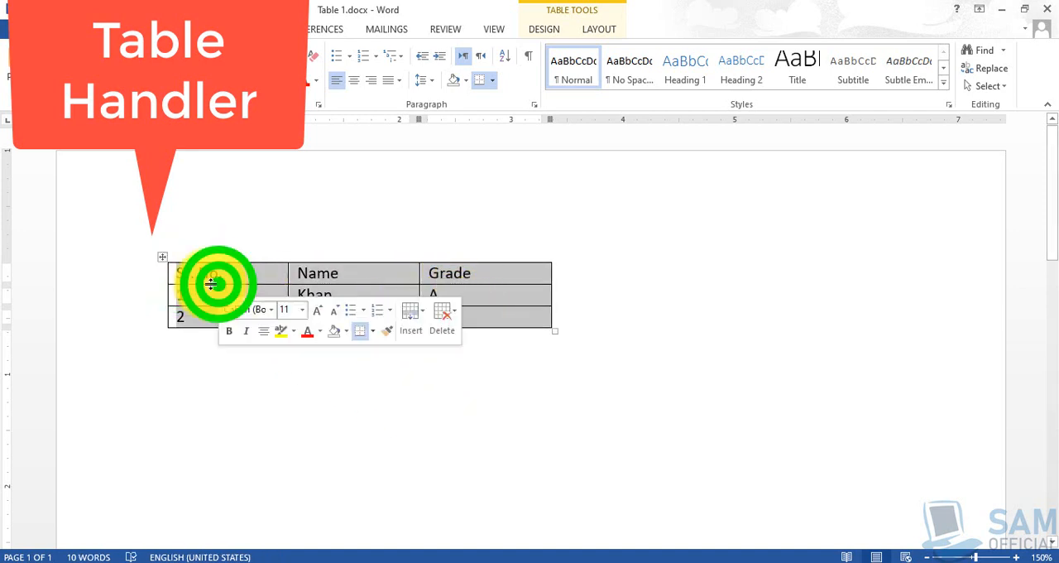
{"action": "left_click", "coordinate": [178, 274]}
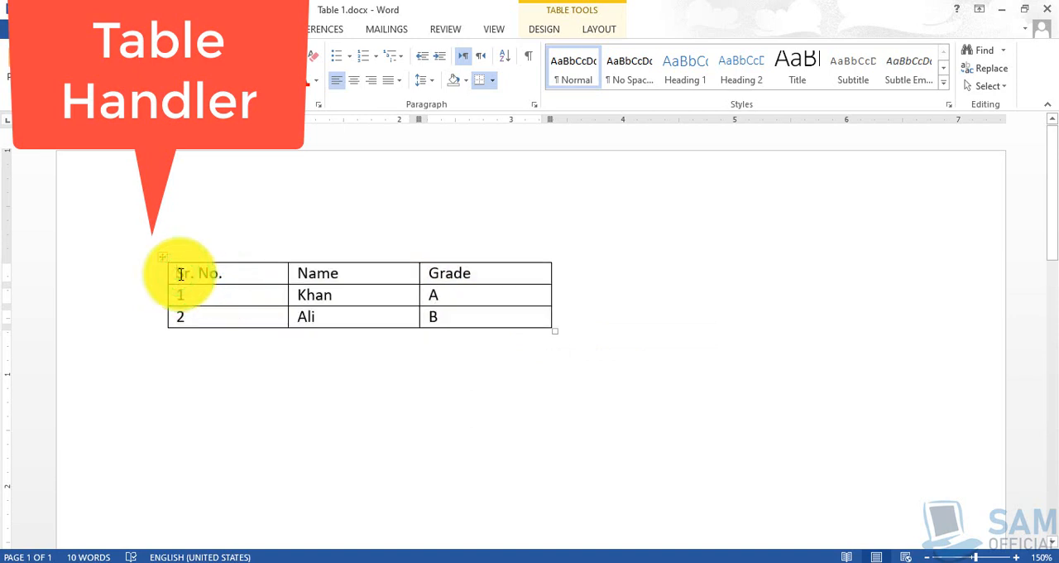
{"action": "left_click_drag", "start_coordinate": [177, 274], "coordinate": [507, 320]}
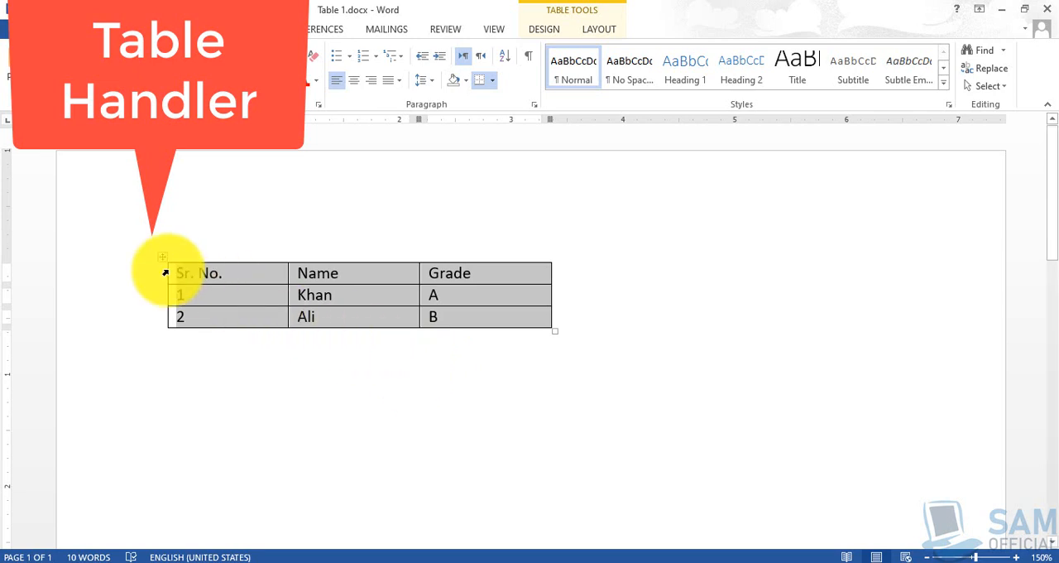
{"action": "left_click", "coordinate": [236, 367]}
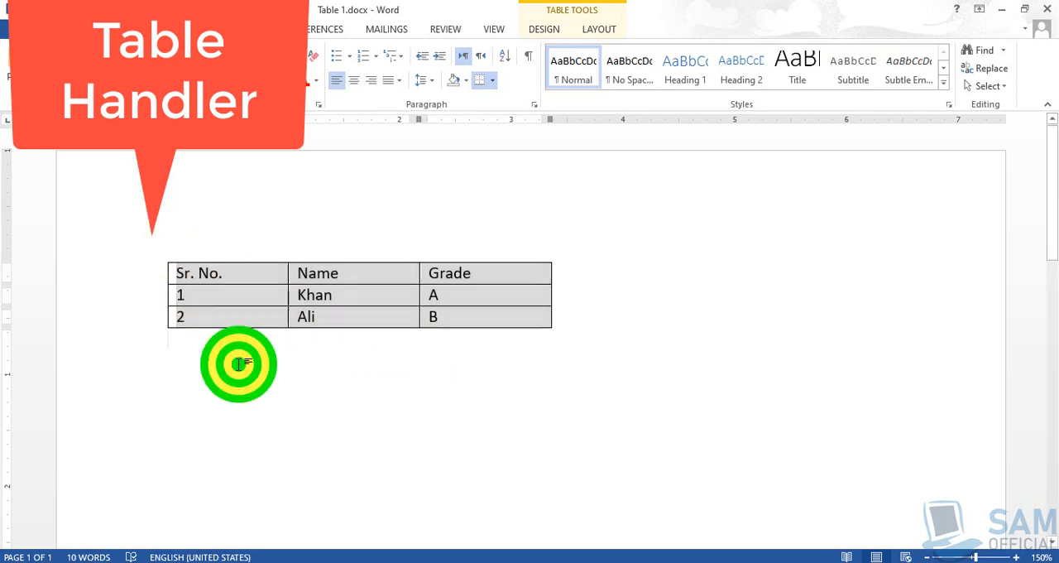
{"action": "left_click", "coordinate": [161, 259]}
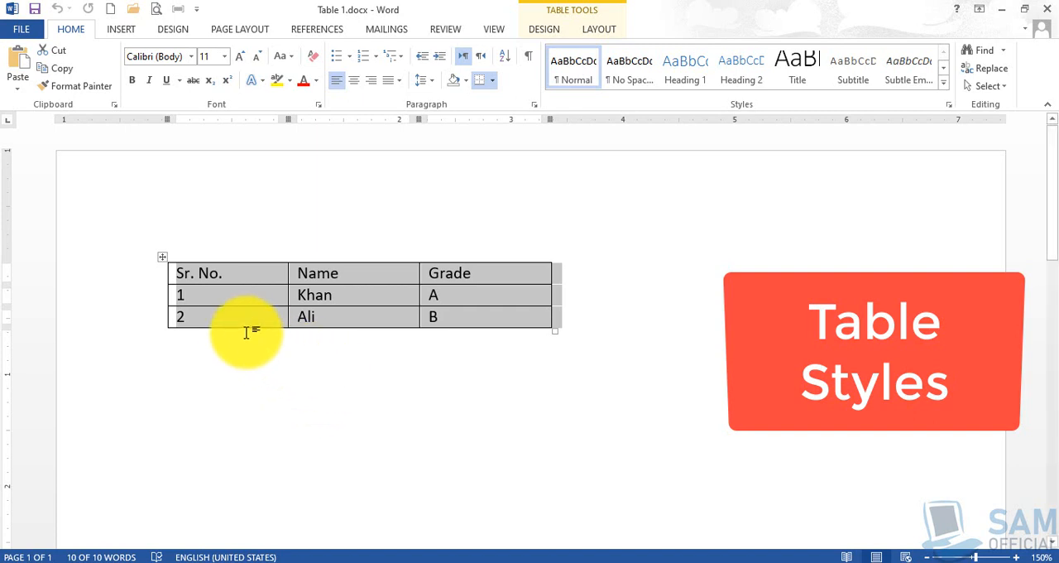
{"action": "right_click", "coordinate": [230, 306]}
{"action": "left_click", "coordinate": [233, 302]}
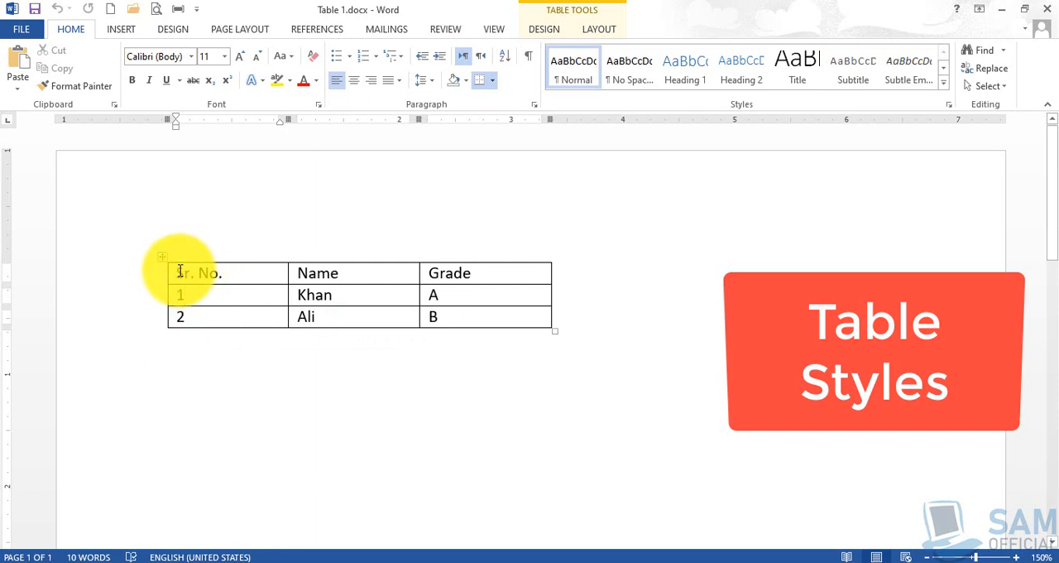
Browse the plain, grid and list table styles and apply Plain Table 1 to the table.
{"action": "left_click", "coordinate": [179, 270]}
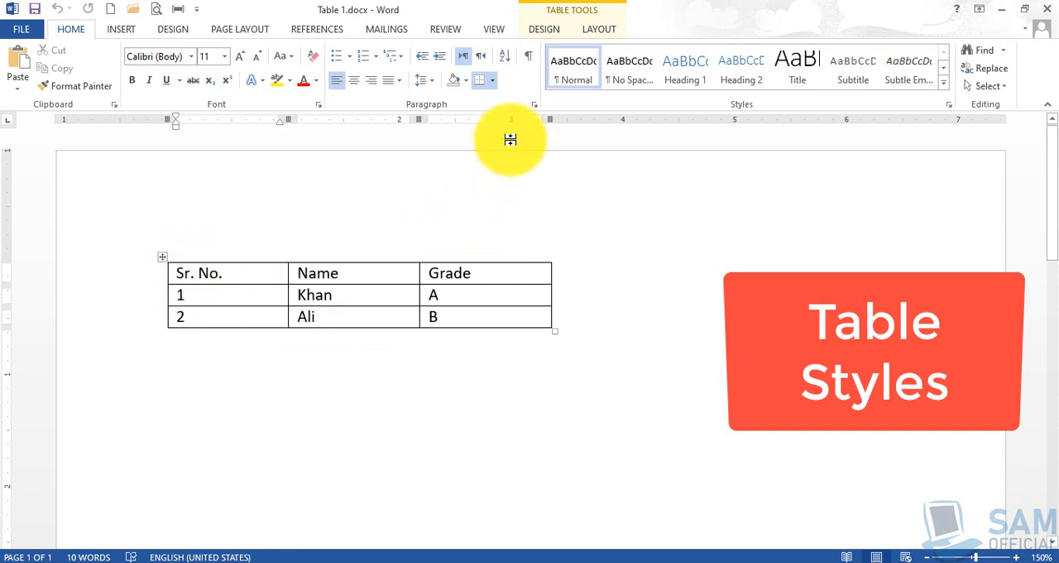
{"action": "left_click", "coordinate": [560, 33]}
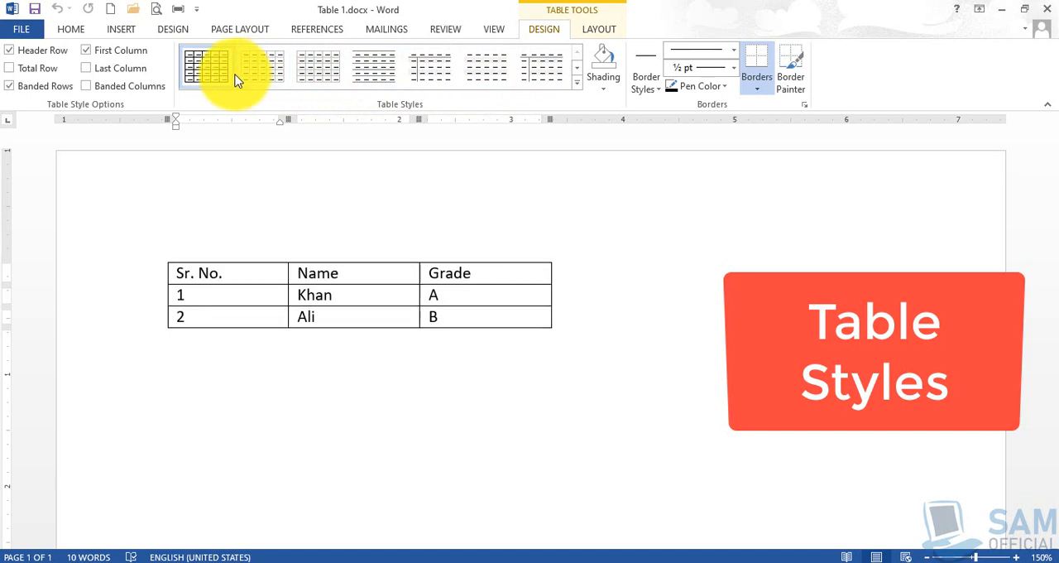
{"action": "left_click", "coordinate": [578, 89]}
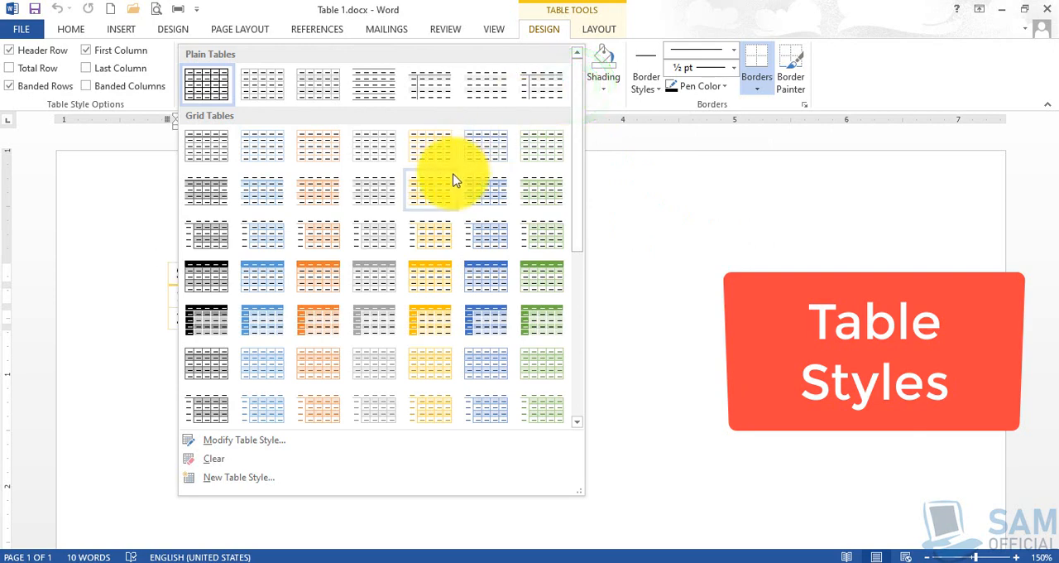
{"action": "scroll", "coordinate": [453, 180], "scroll_direction": "down", "scroll_amount": 3}
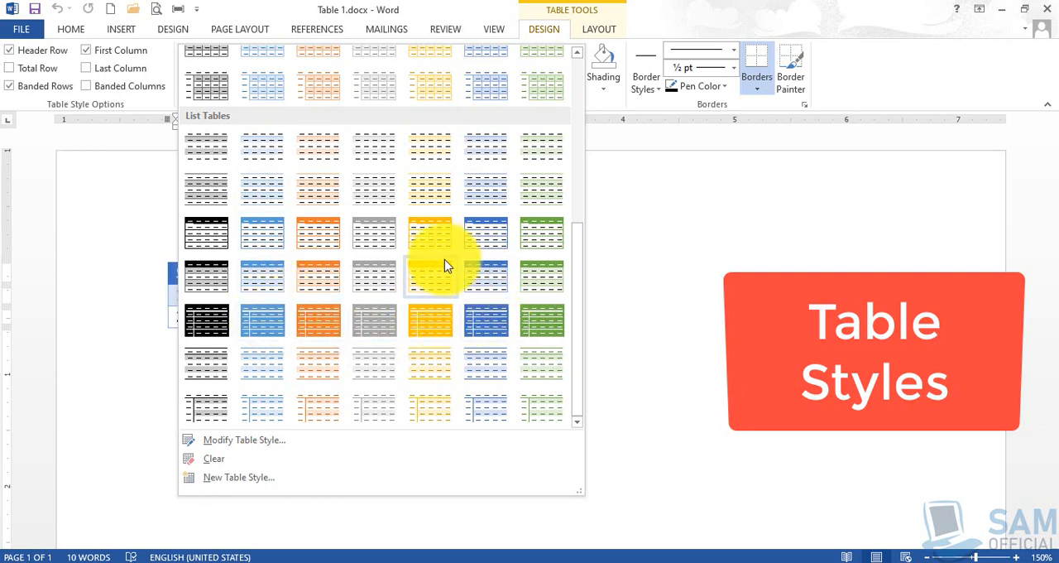
{"action": "scroll", "coordinate": [386, 268], "scroll_direction": "up", "scroll_amount": 6}
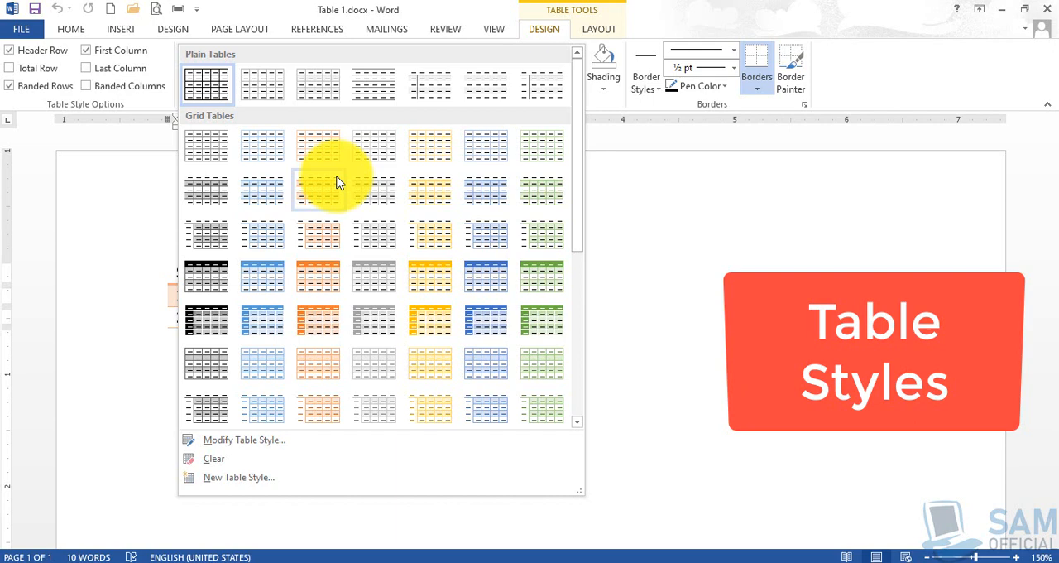
{"action": "left_click", "coordinate": [660, 216]}
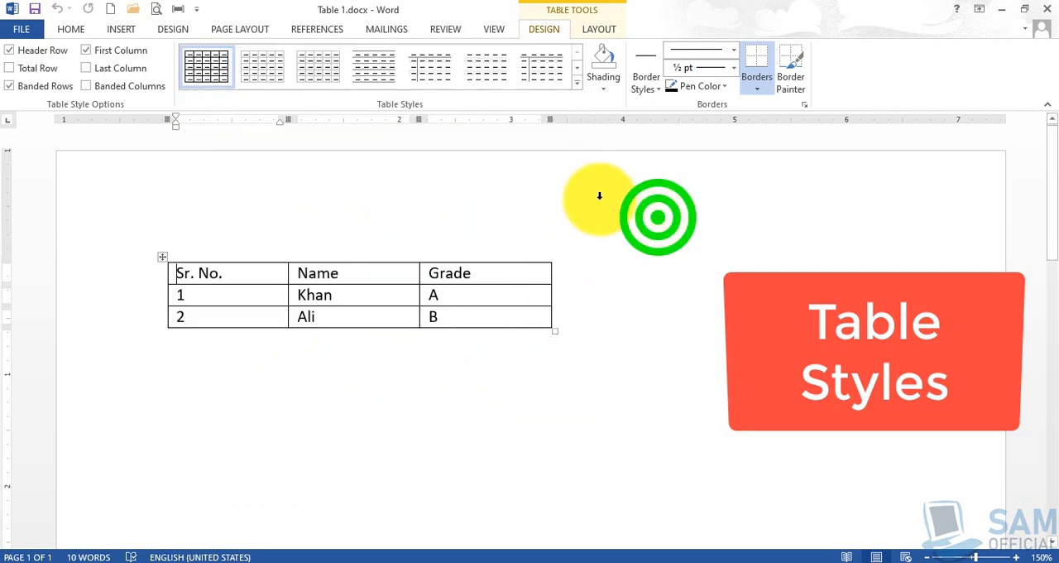
{"action": "left_click", "coordinate": [207, 83]}
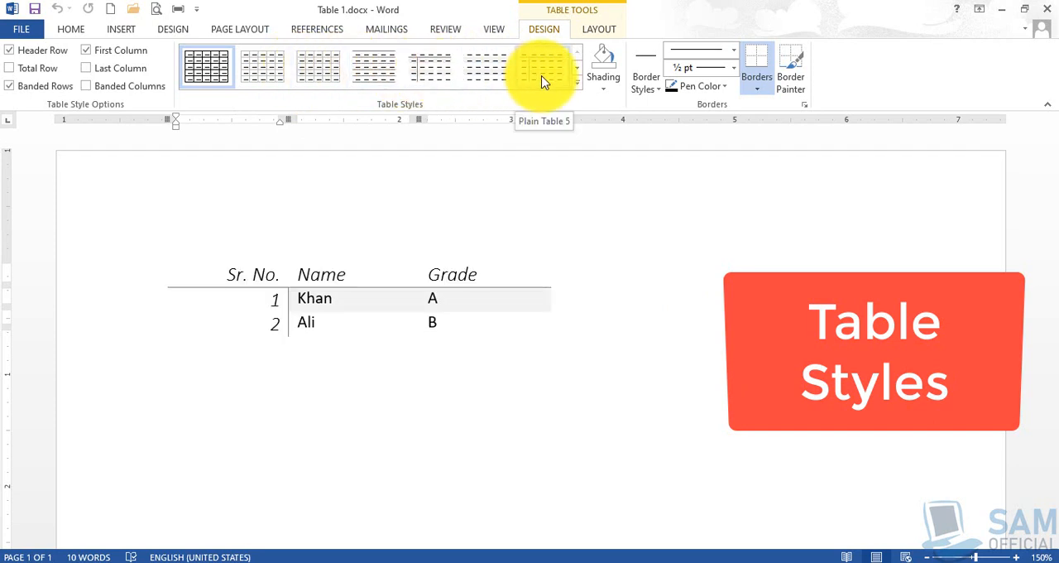
{"action": "left_click", "coordinate": [325, 68]}
{"action": "left_click", "coordinate": [384, 399]}
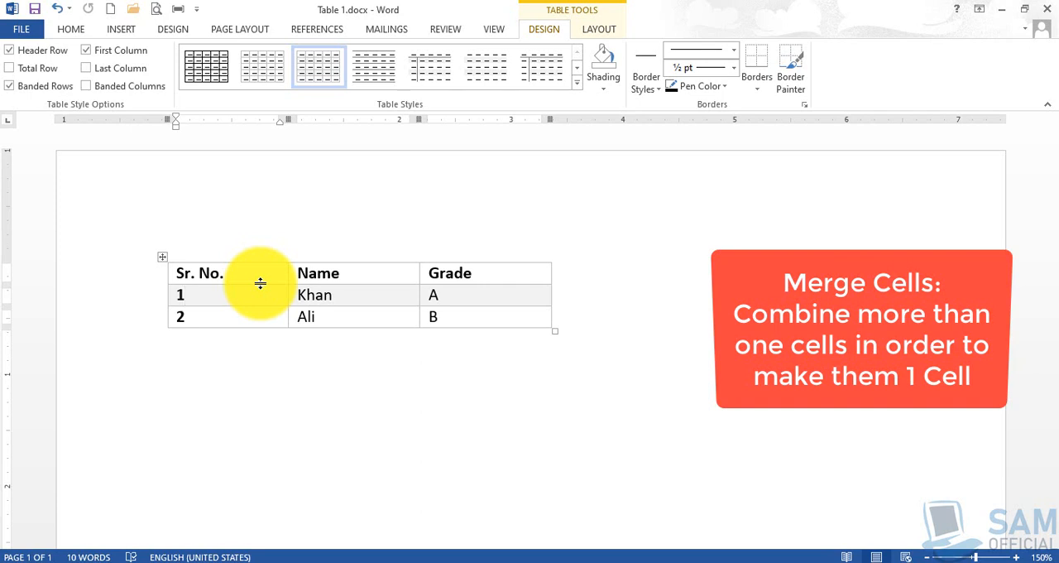
Insert two empty rows above the header row containing Sr. No., Name and Grade.
{"action": "left_click", "coordinate": [184, 279]}
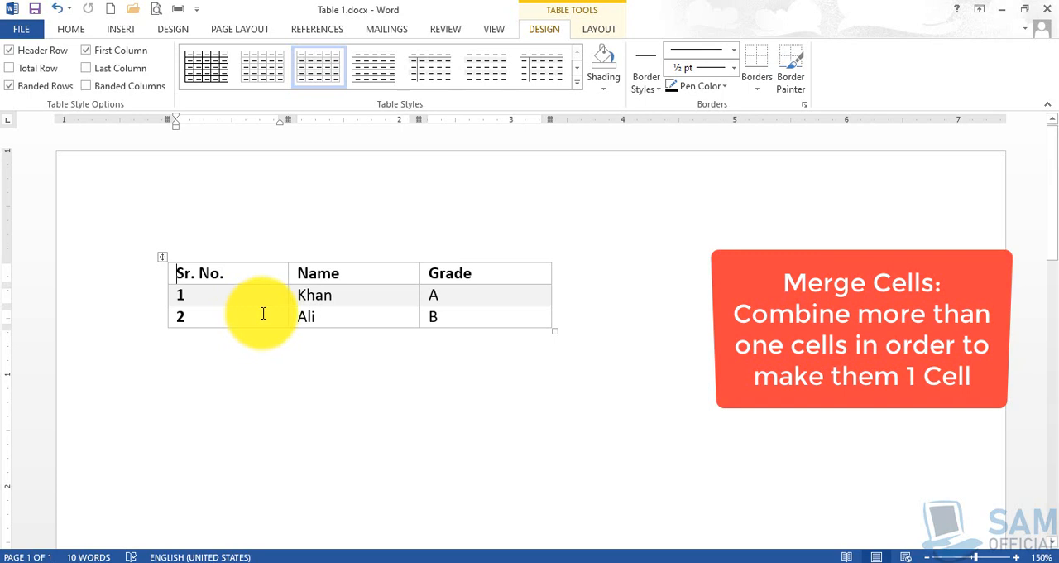
{"action": "left_click", "coordinate": [177, 273]}
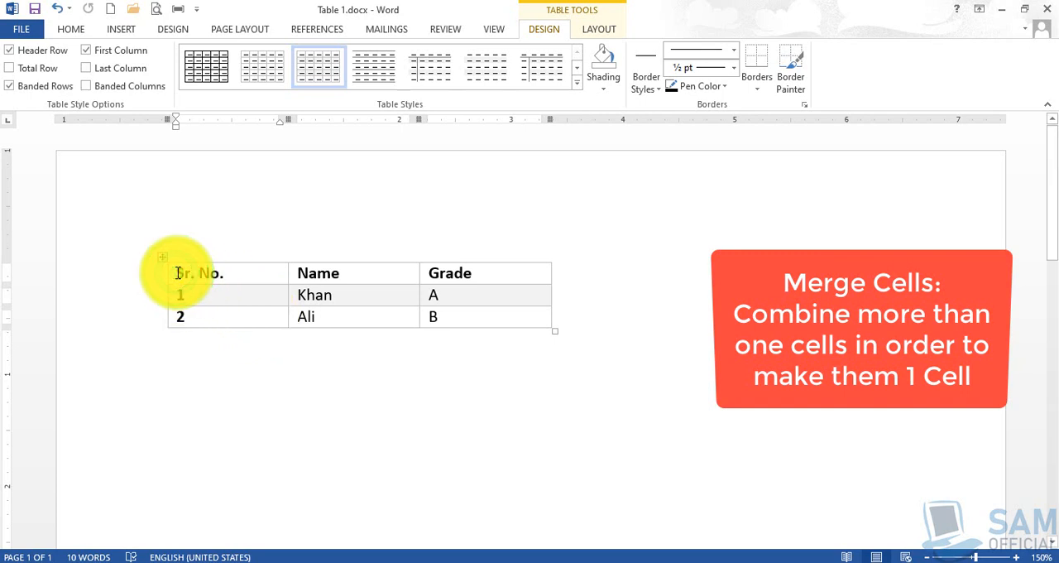
{"action": "right_click", "coordinate": [227, 273]}
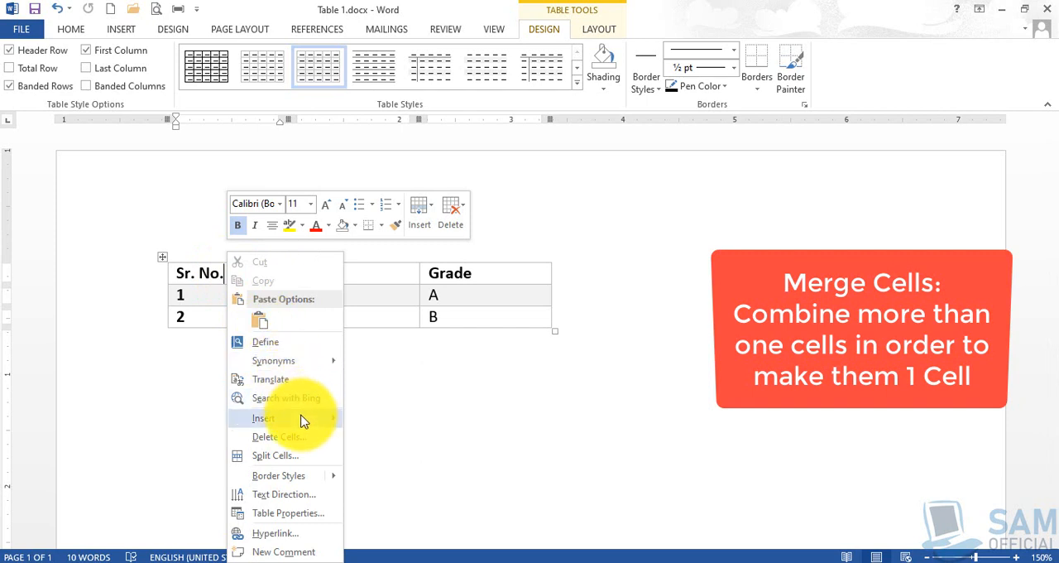
{"action": "mouse_move", "coordinate": [303, 426]}
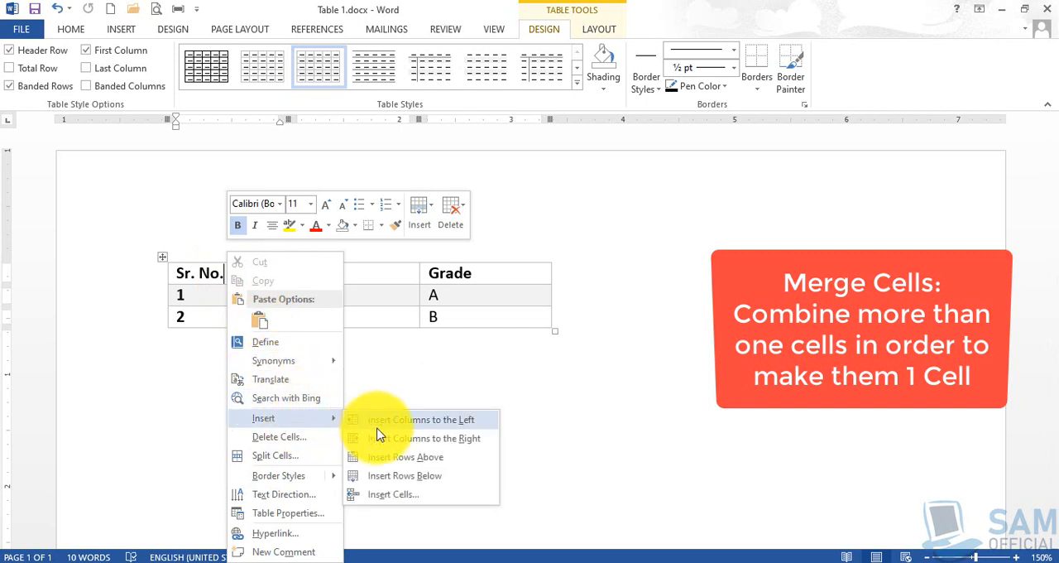
{"action": "left_click", "coordinate": [390, 460]}
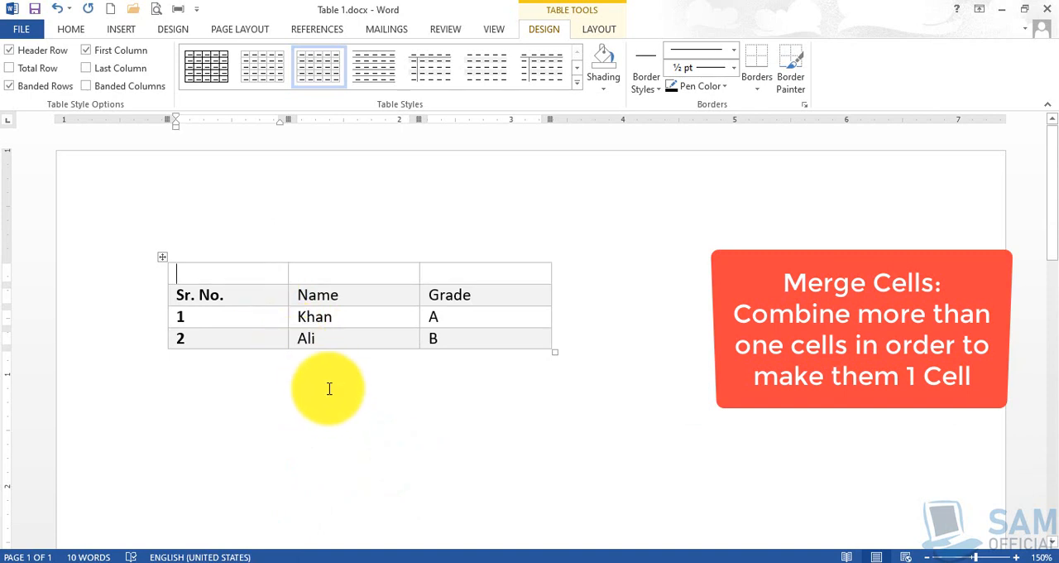
{"action": "right_click", "coordinate": [230, 260]}
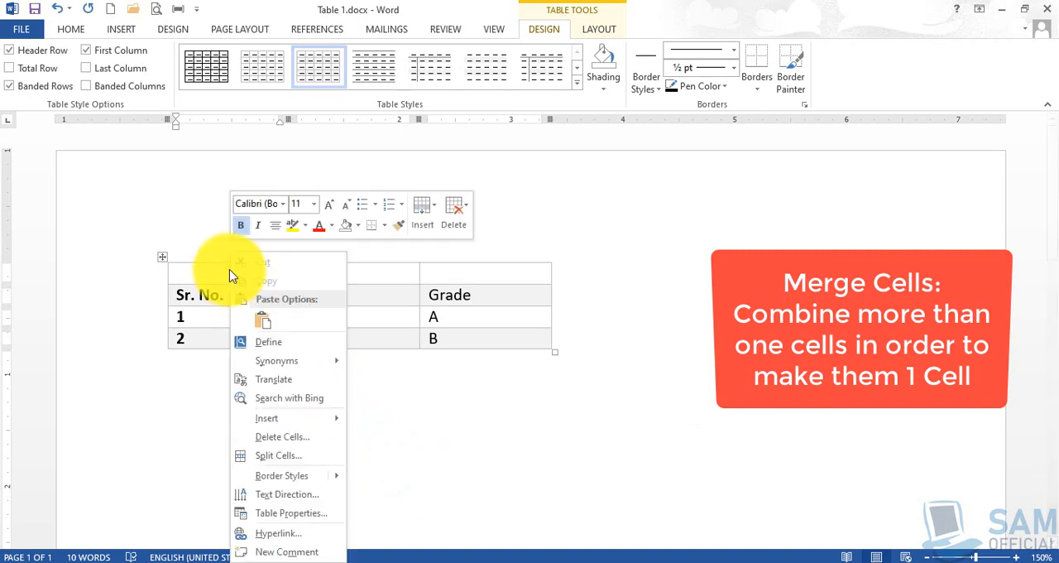
{"action": "mouse_move", "coordinate": [308, 426]}
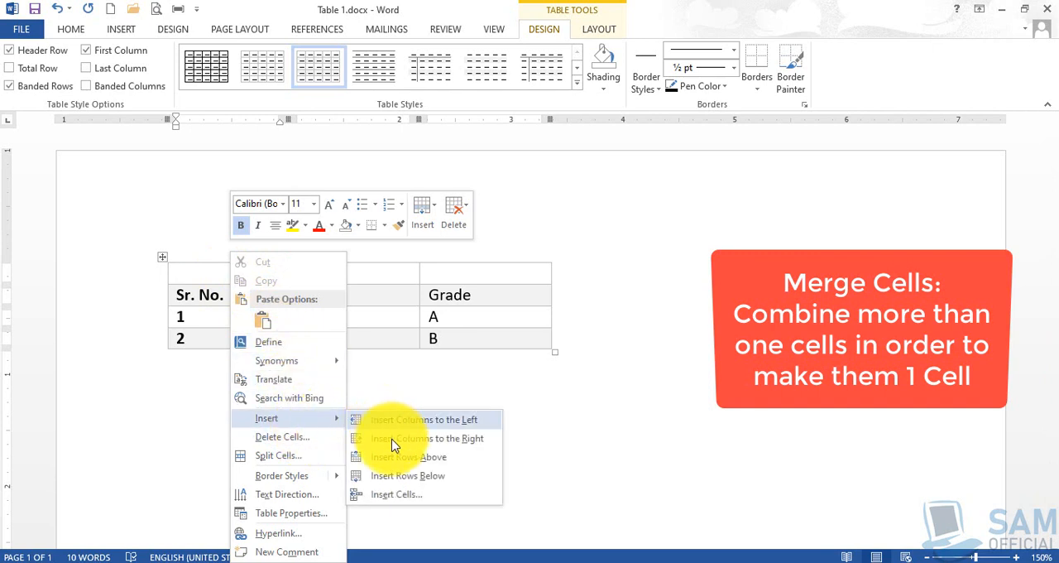
{"action": "left_click", "coordinate": [393, 459]}
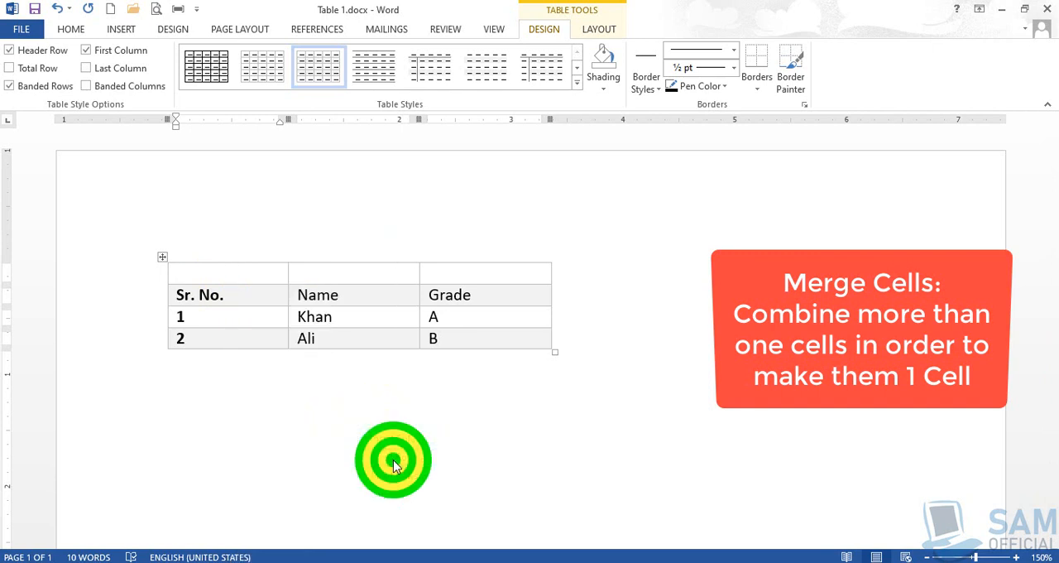
Merge the three empty cells of the table's first row into a single cell.
{"action": "left_click", "coordinate": [247, 275]}
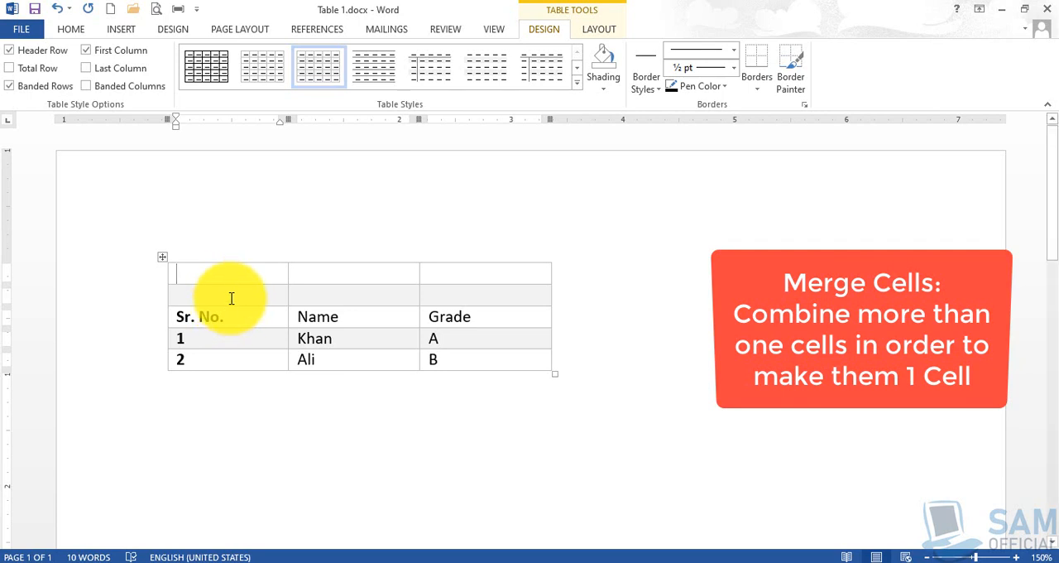
{"action": "left_click", "coordinate": [191, 270]}
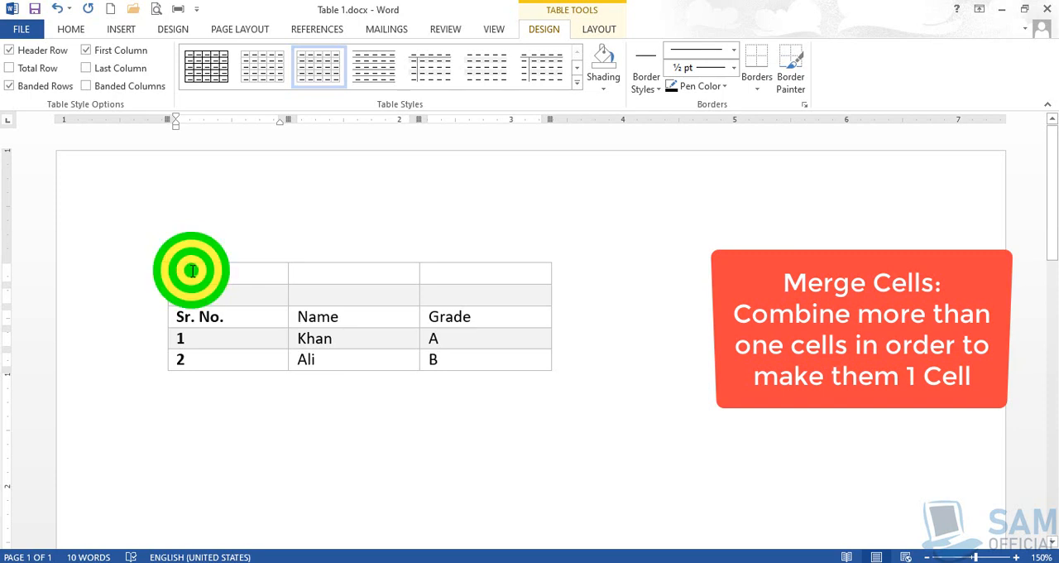
{"action": "left_click_drag", "start_coordinate": [274, 275], "coordinate": [531, 274]}
{"action": "left_click", "coordinate": [533, 273]}
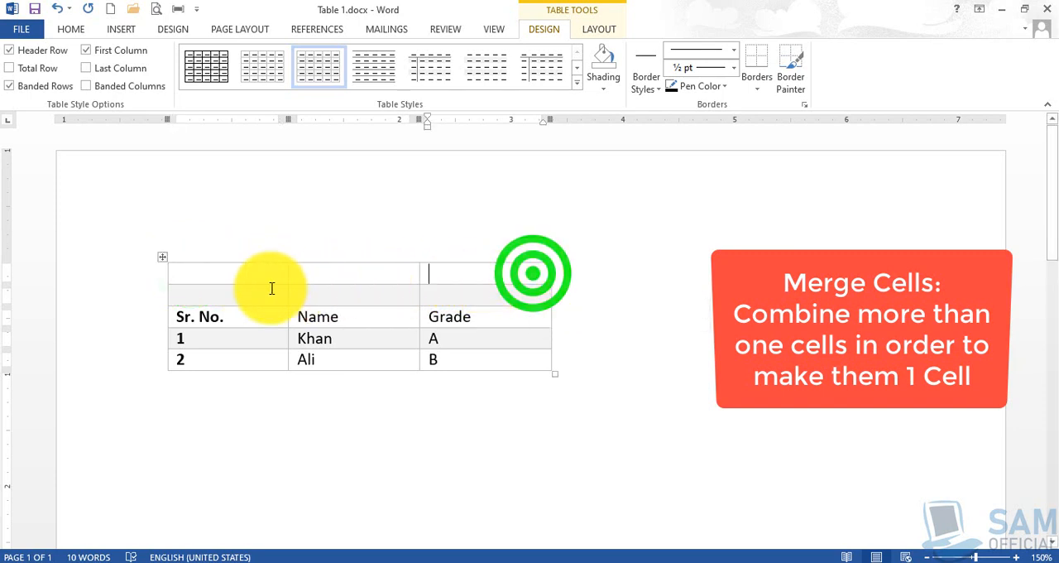
{"action": "left_click", "coordinate": [202, 273]}
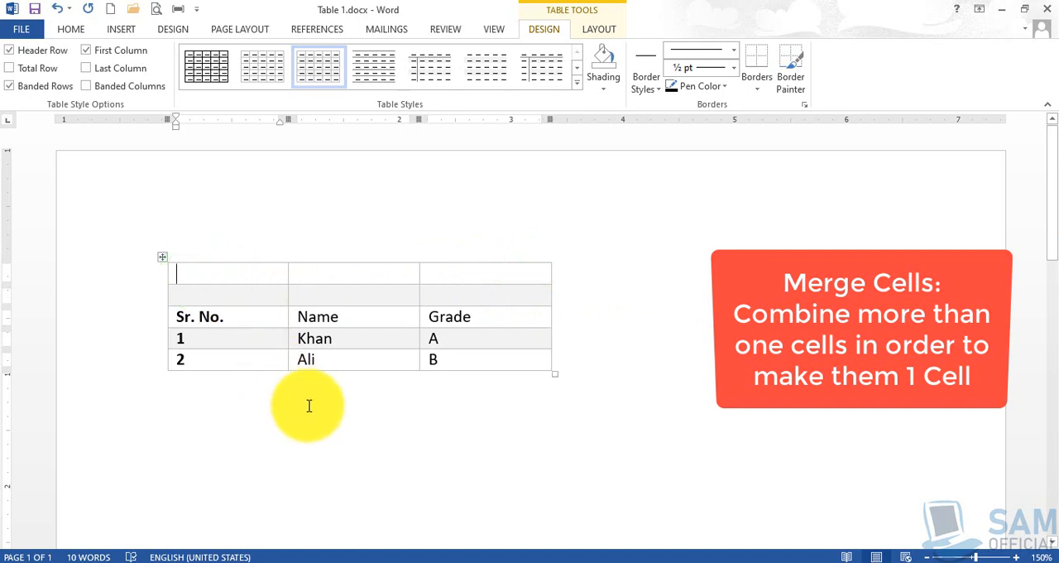
{"action": "key", "text": "shift+Right"}
{"action": "key", "text": "shift+Right"}
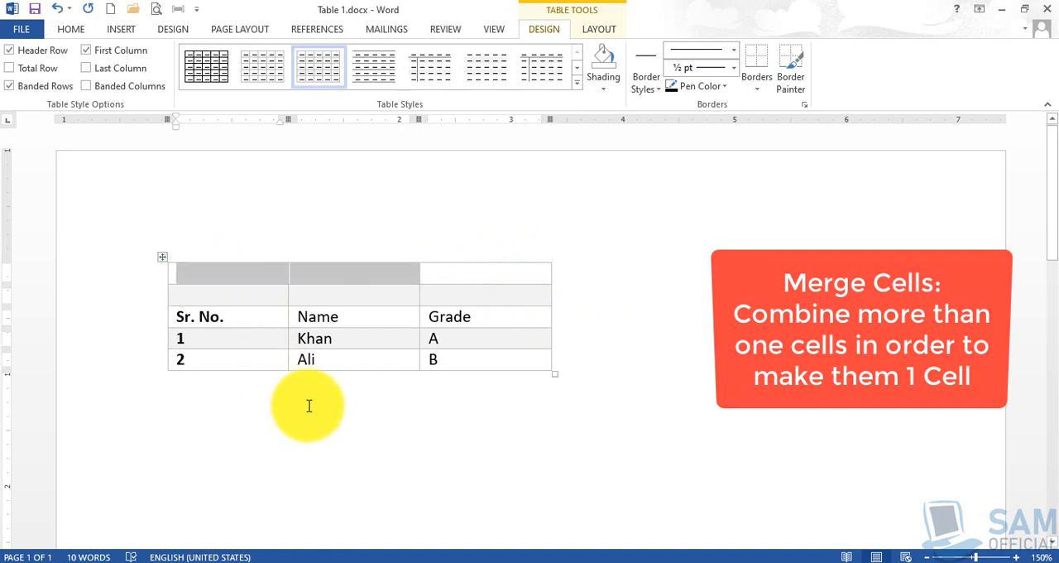
{"action": "key", "text": "shift+Right"}
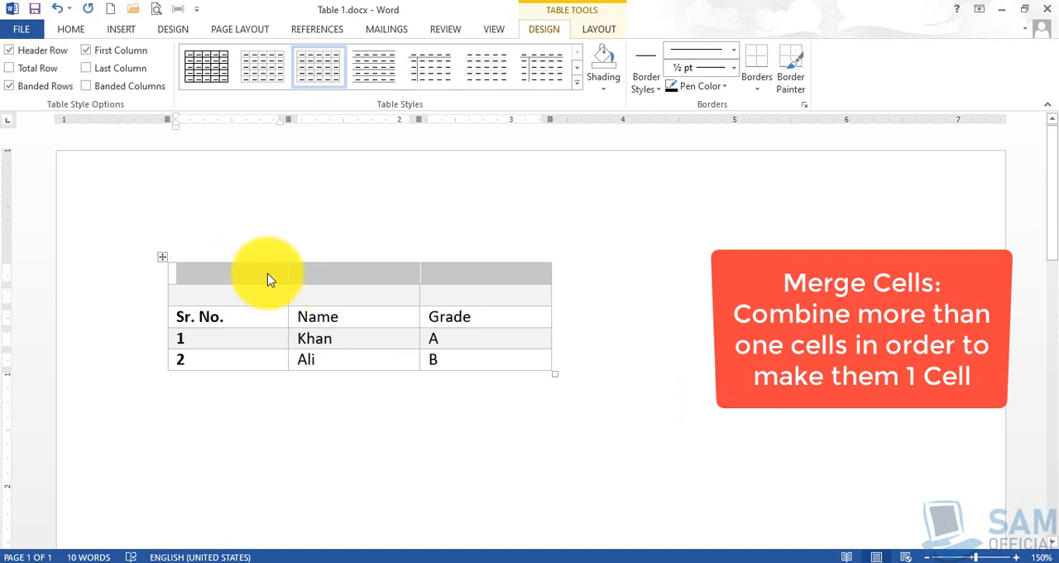
{"action": "right_click", "coordinate": [349, 279]}
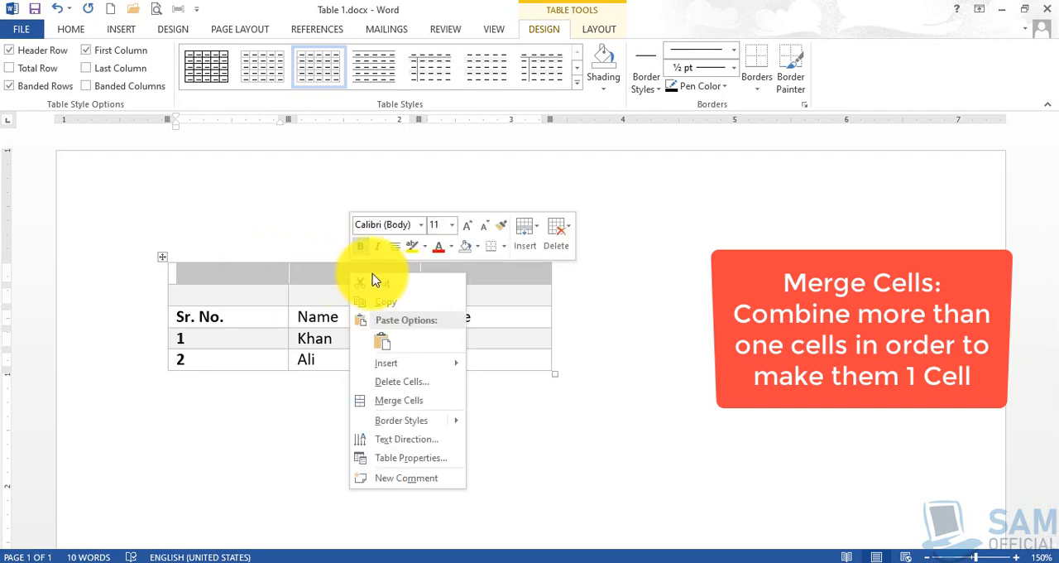
{"action": "left_click", "coordinate": [418, 404]}
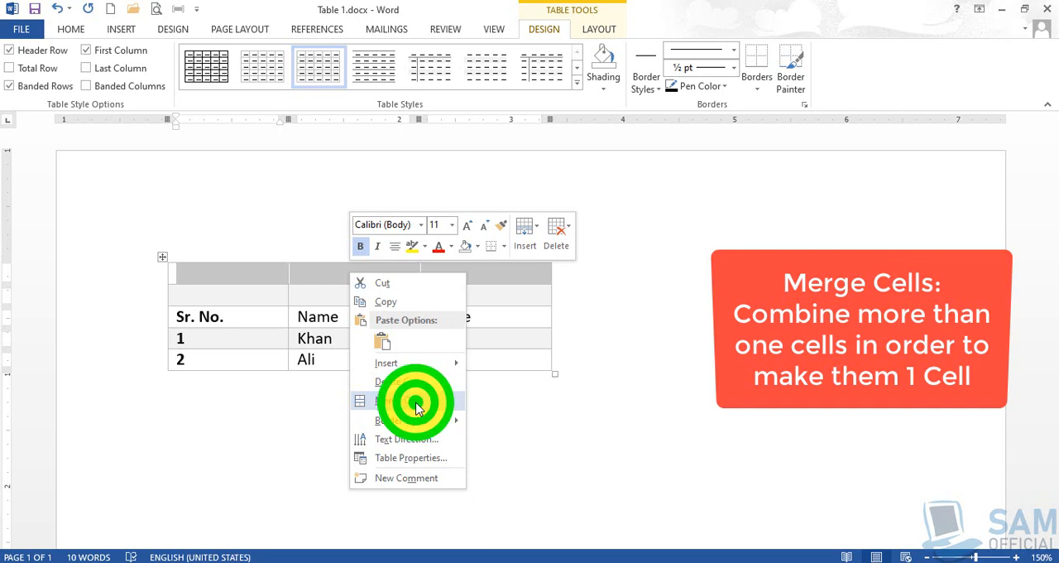
{"action": "left_click", "coordinate": [276, 282]}
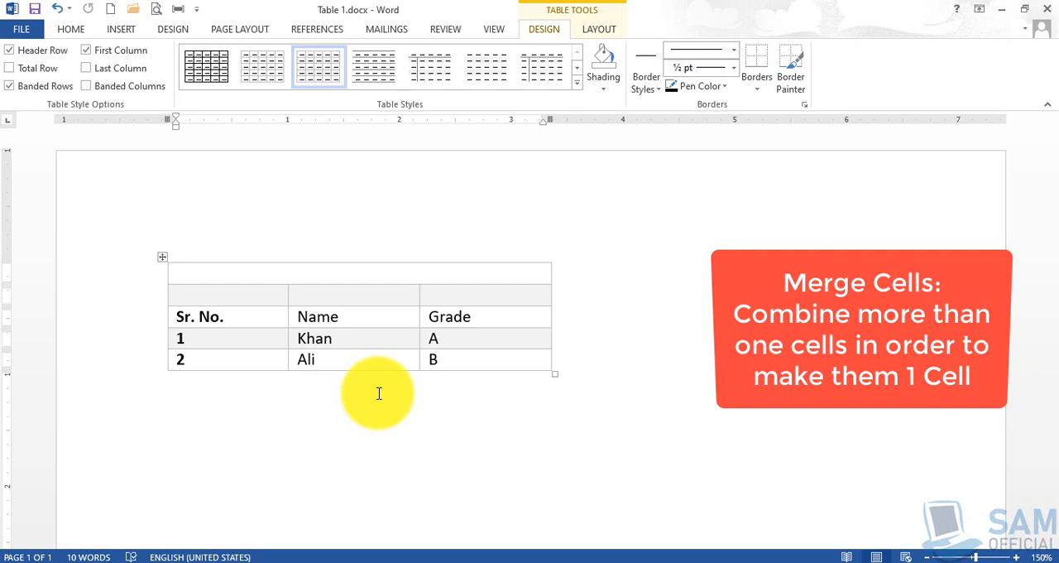
Enter the title "Consolidated Result Sheet" in the merged first row of the table and centre it.
{"action": "type", "text": "Consolidated "}
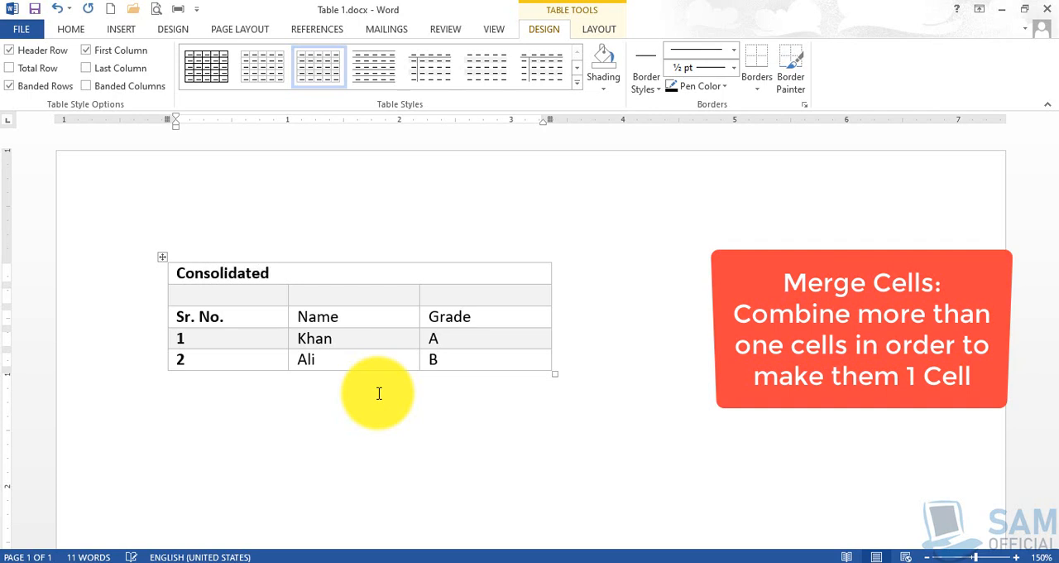
{"action": "type", "text": "Result Sheet"}
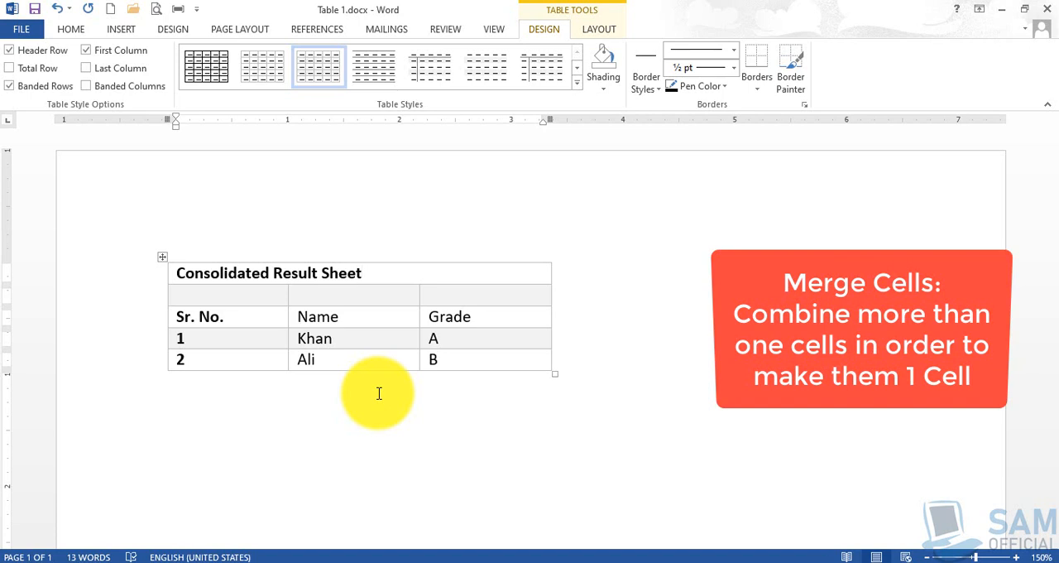
{"action": "key", "text": "ctrl+e"}
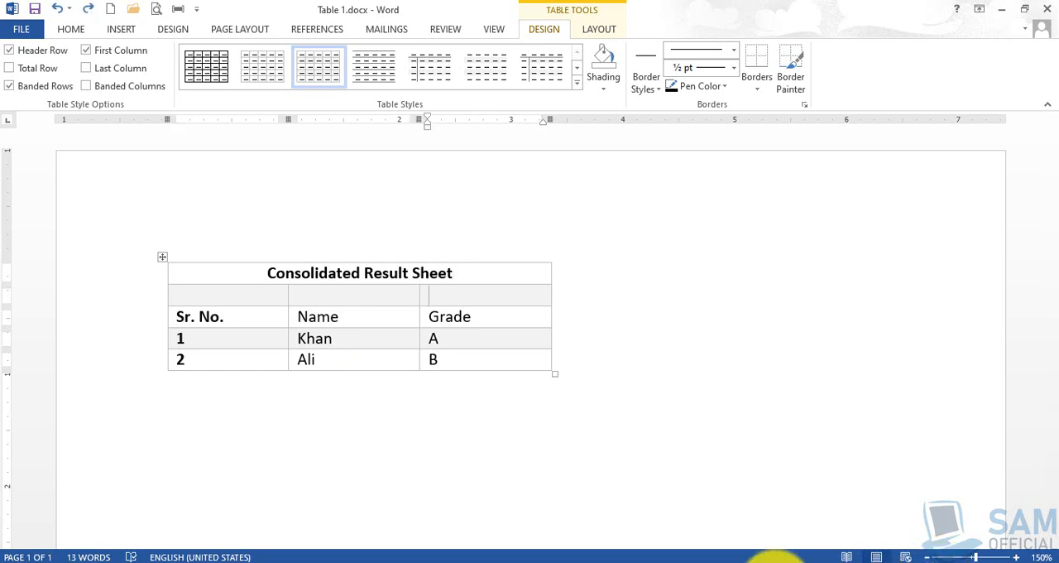
Enter "Status" in the empty cell above Grade and centre it.
{"action": "left_click", "coordinate": [728, 560]}
{"action": "left_click", "coordinate": [978, 519]}
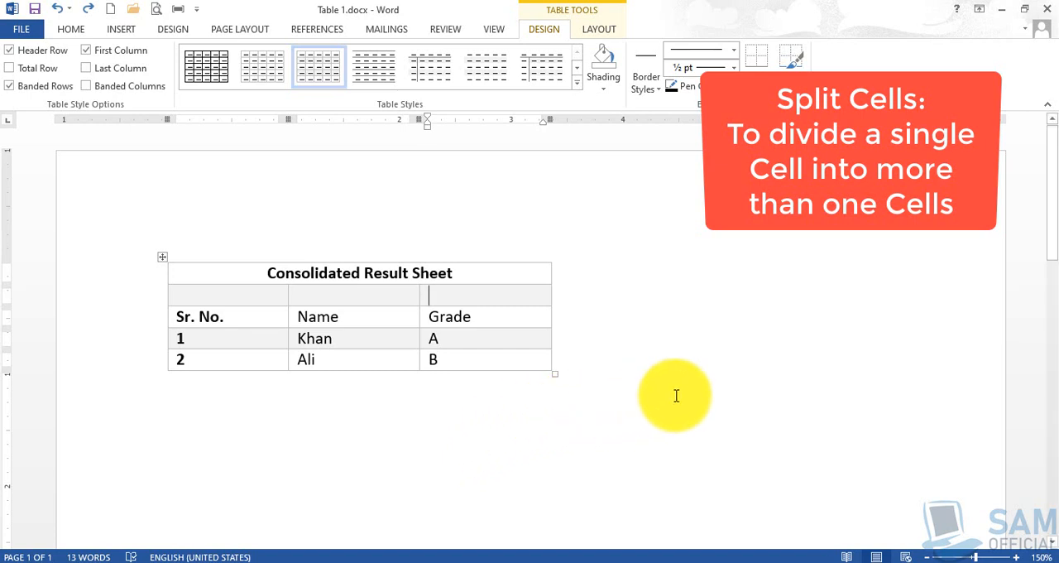
{"action": "type", "text": "Stat"}
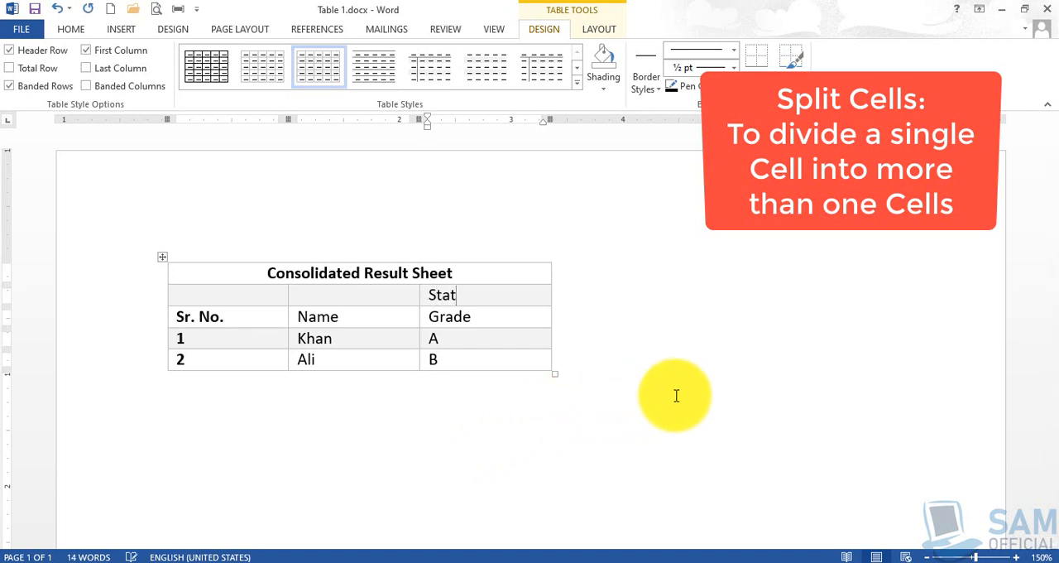
{"action": "type", "text": "us"}
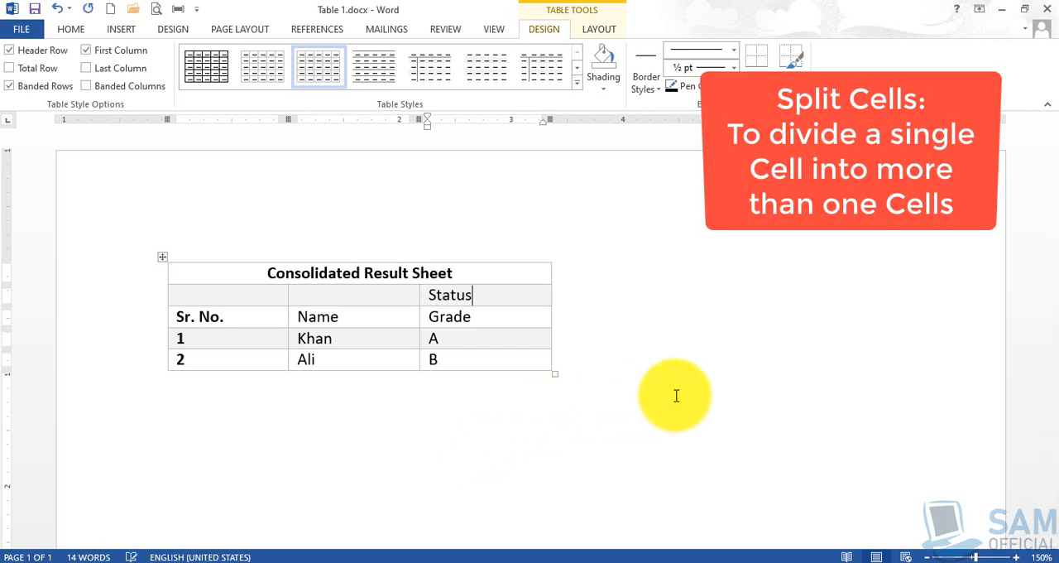
{"action": "left_click", "coordinate": [495, 298]}
{"action": "key", "text": "ctrl+r"}
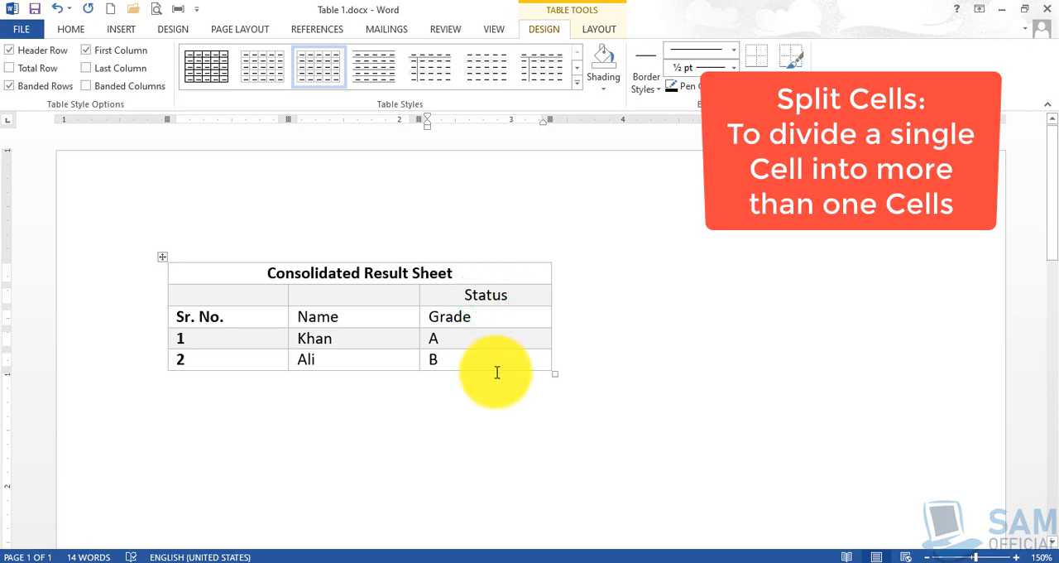
Split the Grade header cell into 2 columns and 1 row.
{"action": "left_click", "coordinate": [454, 315]}
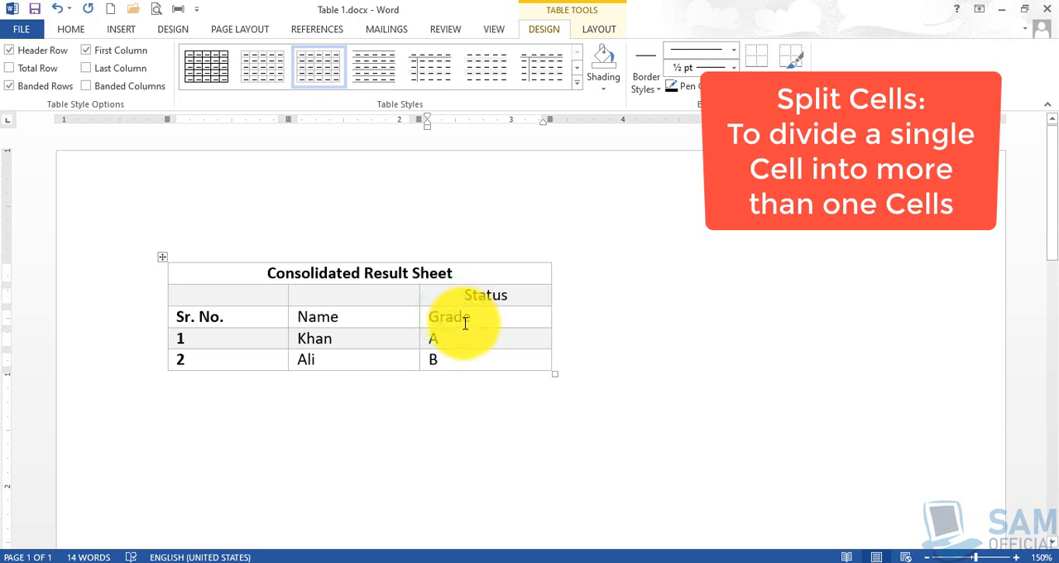
{"action": "left_click_drag", "start_coordinate": [465, 317], "coordinate": [480, 362]}
{"action": "right_click", "coordinate": [470, 318]}
{"action": "left_click", "coordinate": [465, 315]}
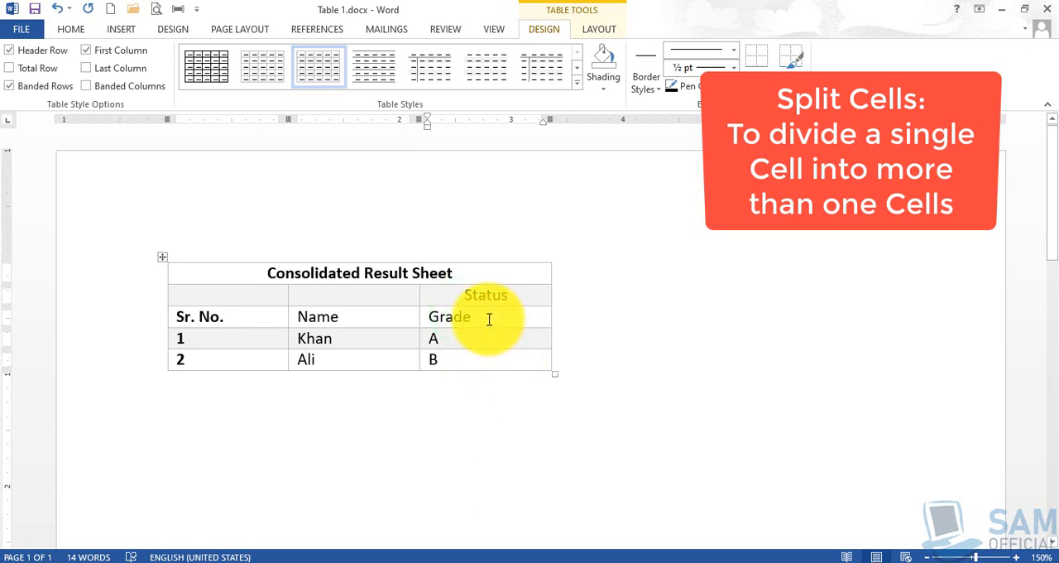
{"action": "left_click", "coordinate": [475, 316]}
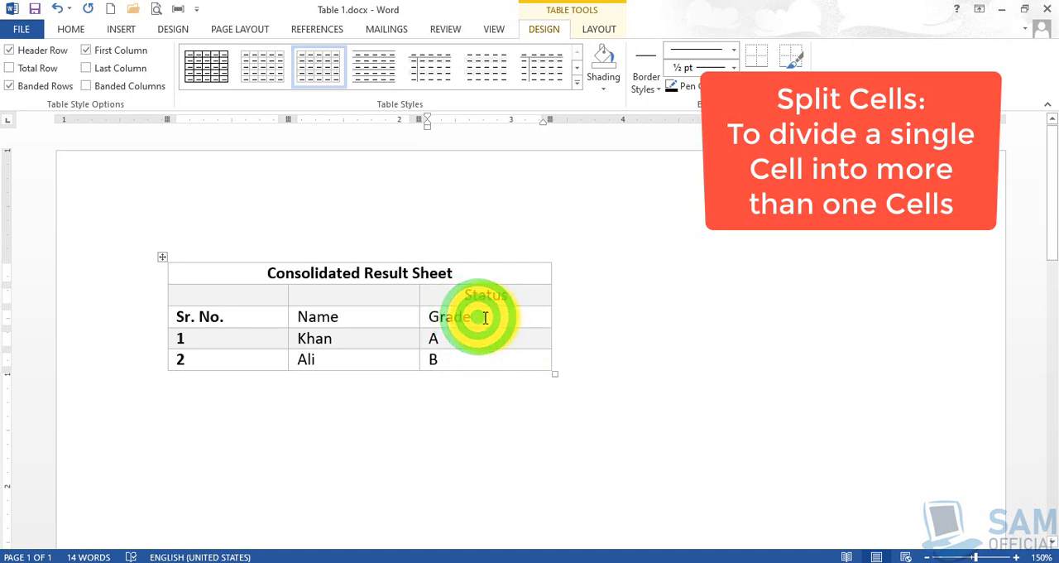
{"action": "right_click", "coordinate": [486, 318]}
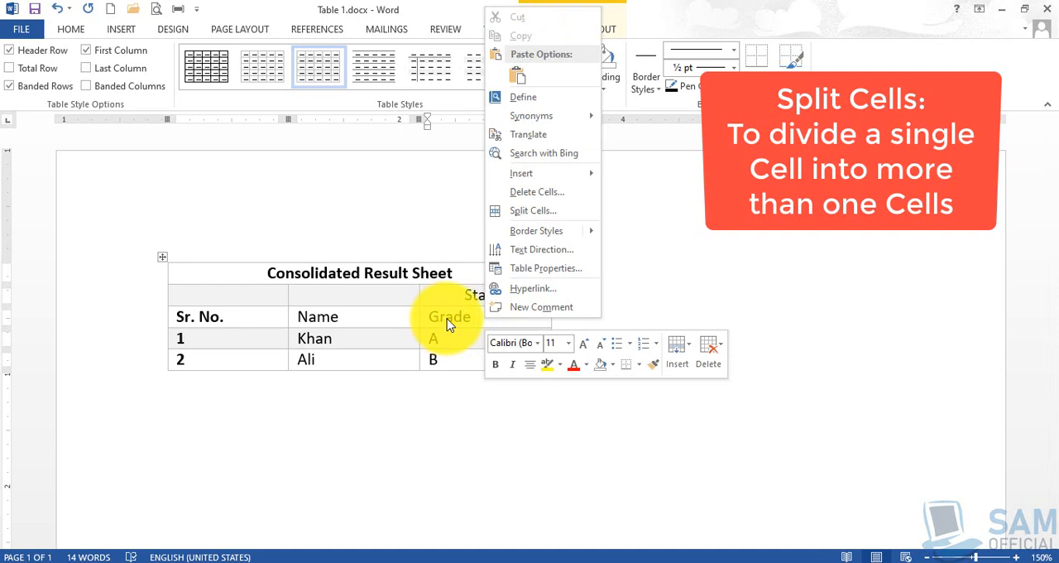
{"action": "left_click", "coordinate": [556, 218]}
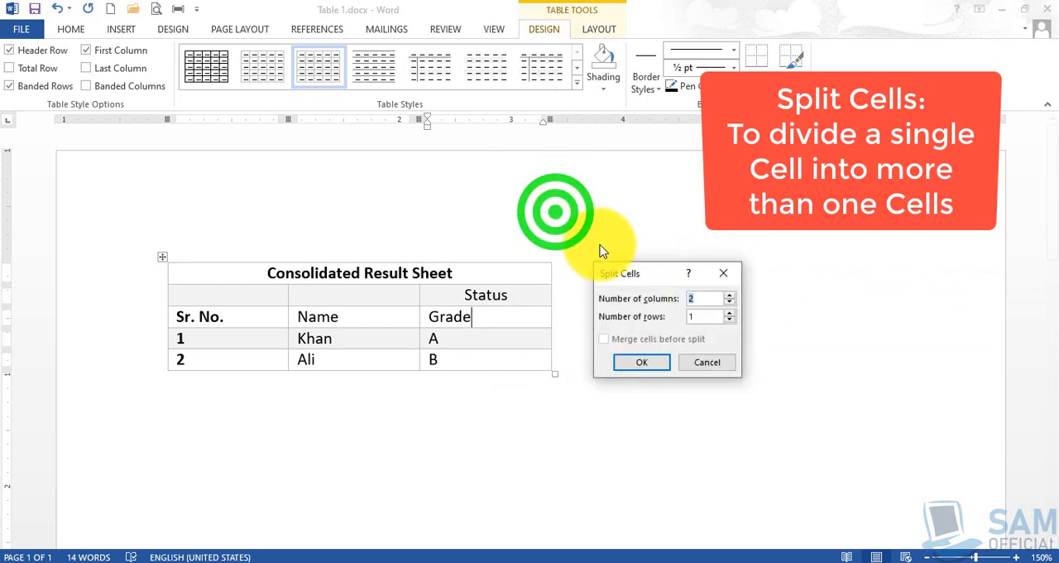
{"action": "left_click_drag", "start_coordinate": [627, 269], "coordinate": [660, 272]}
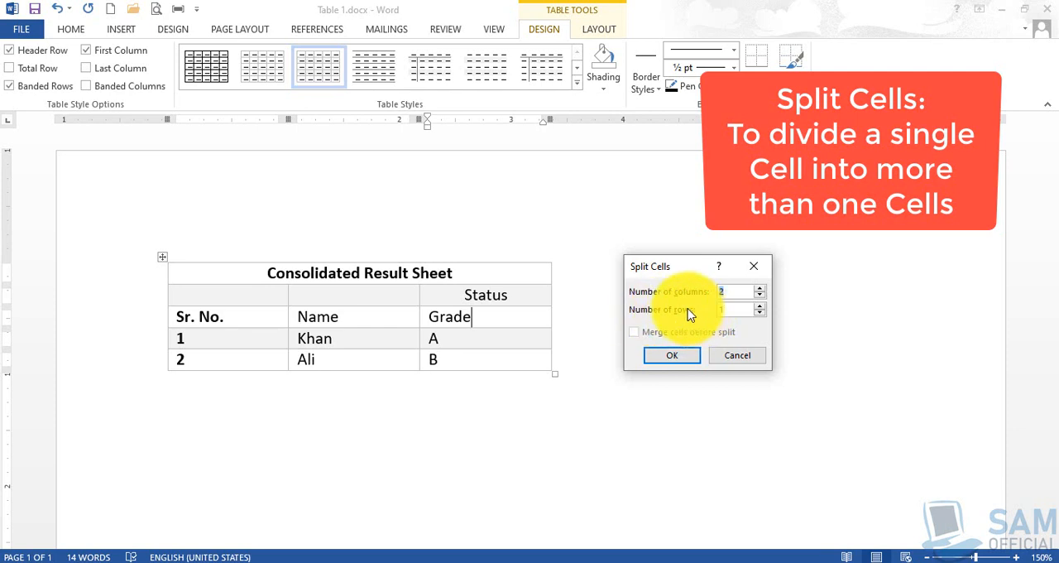
{"action": "left_click", "coordinate": [677, 355]}
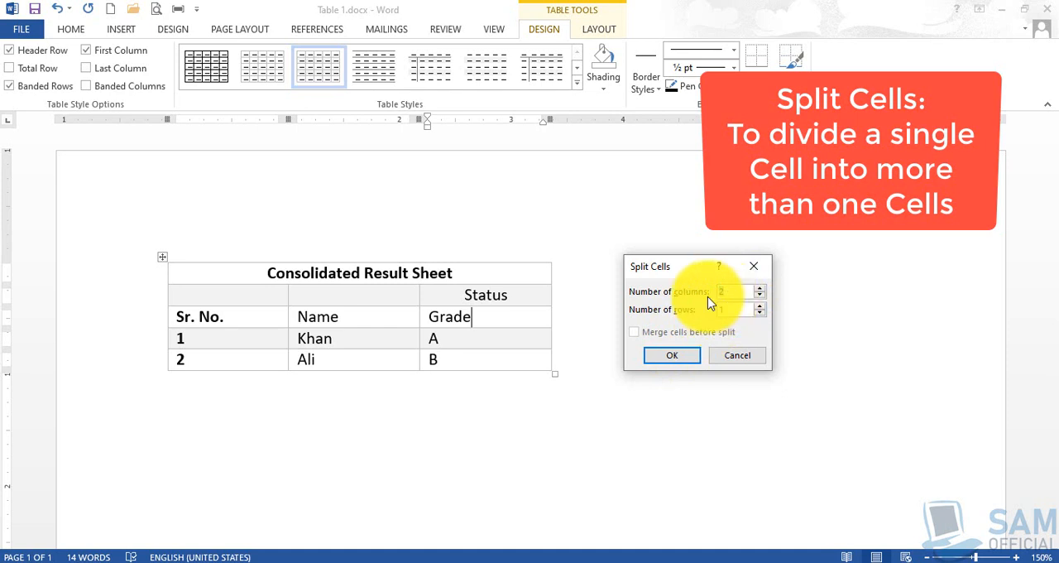
{"action": "left_click", "coordinate": [675, 355]}
{"action": "left_click", "coordinate": [517, 318]}
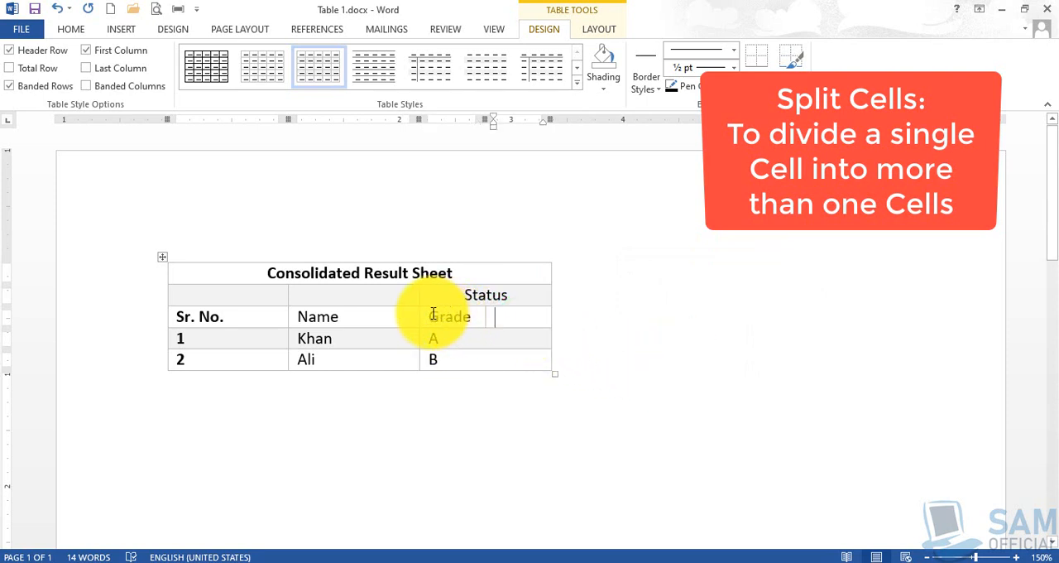
{"action": "left_click_drag", "start_coordinate": [432, 314], "coordinate": [518, 318]}
{"action": "left_click", "coordinate": [456, 315]}
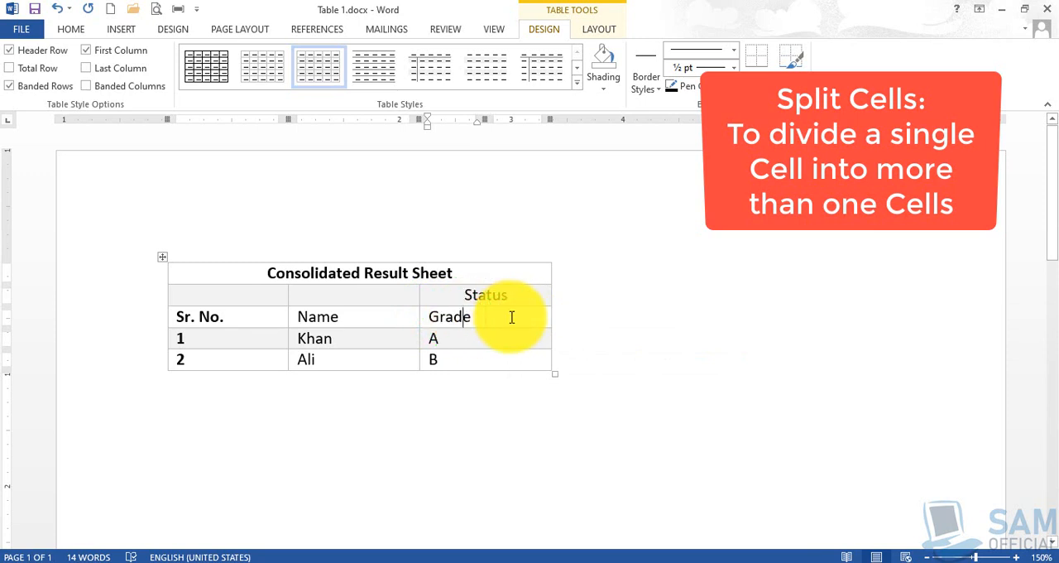
Split the cells containing the grades A and B into 2 columns and 1 row each.
{"action": "right_click", "coordinate": [473, 339]}
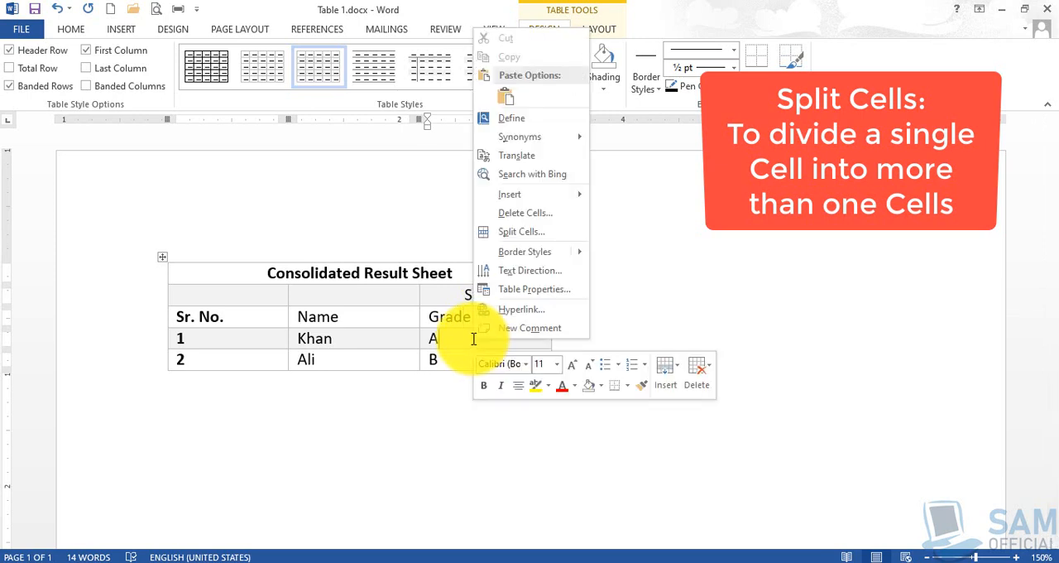
{"action": "left_click", "coordinate": [545, 235]}
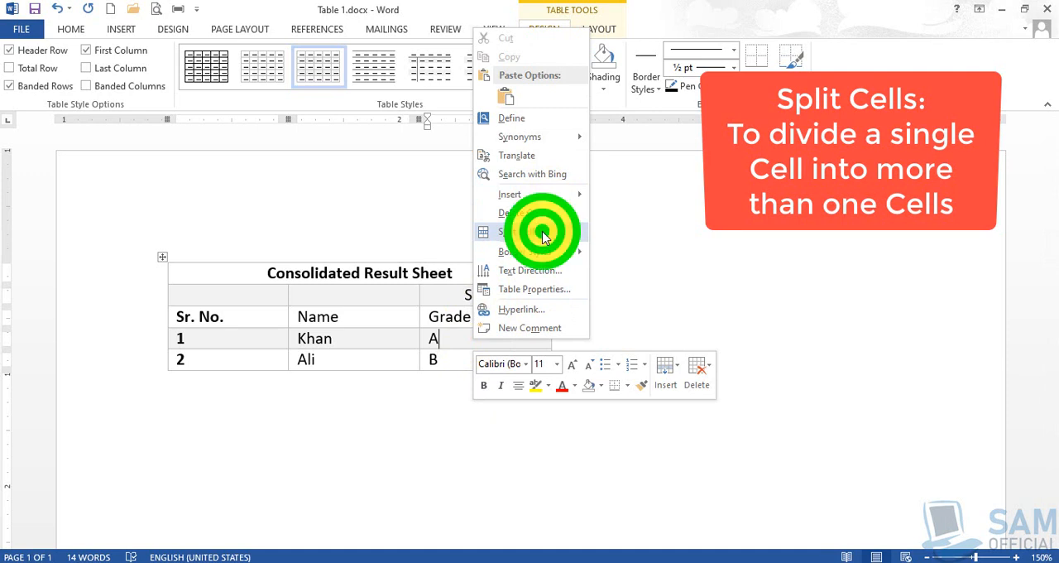
{"action": "left_click", "coordinate": [689, 356]}
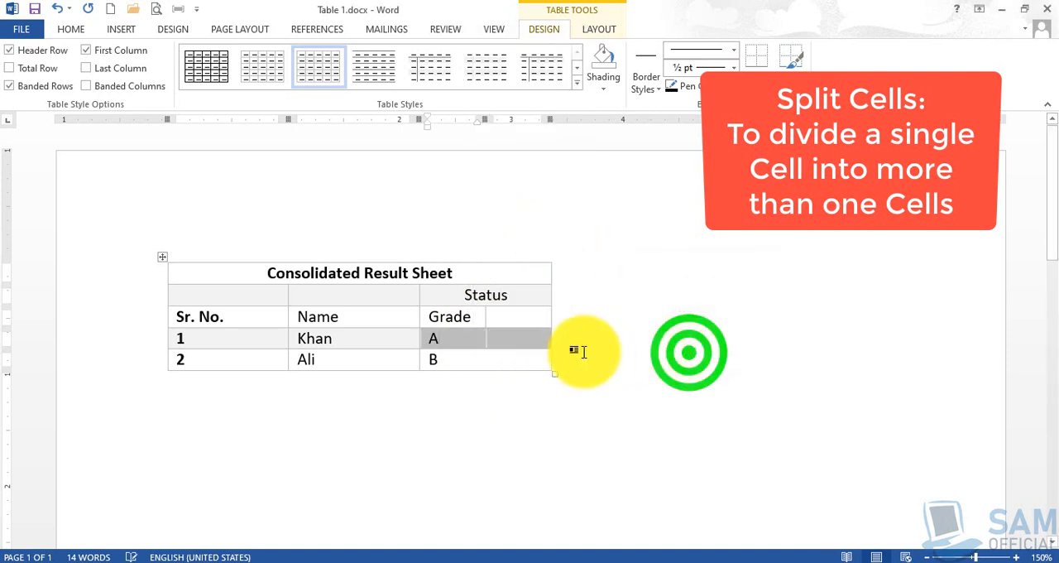
{"action": "right_click", "coordinate": [479, 359]}
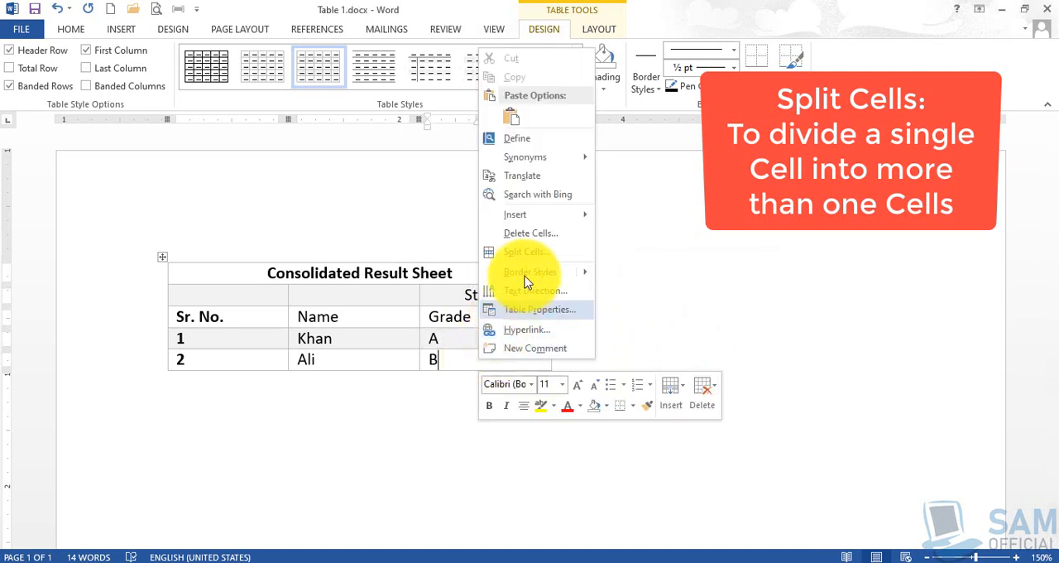
{"action": "left_click", "coordinate": [531, 253]}
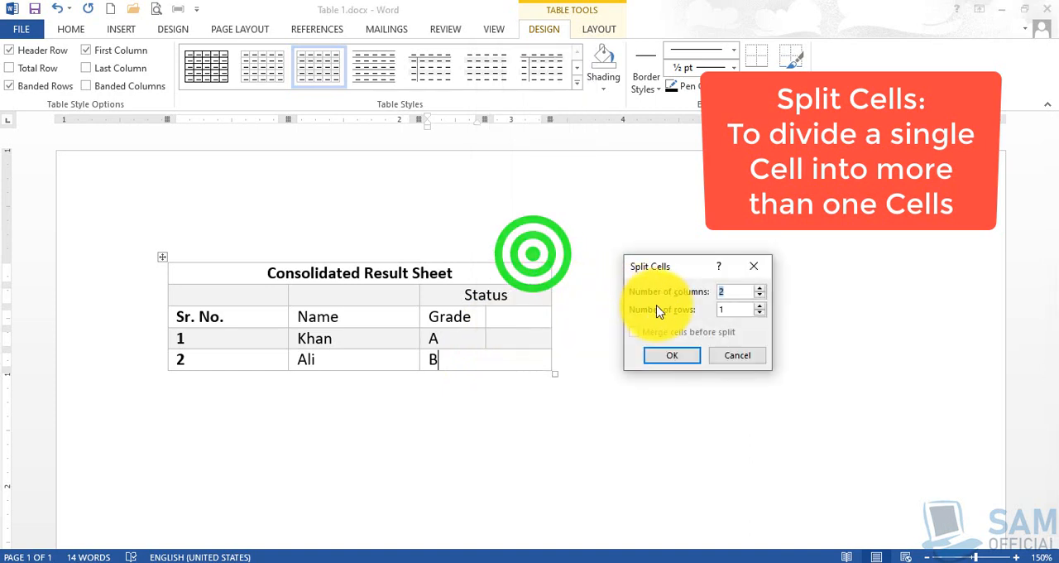
{"action": "left_click", "coordinate": [669, 357]}
{"action": "left_click", "coordinate": [508, 364]}
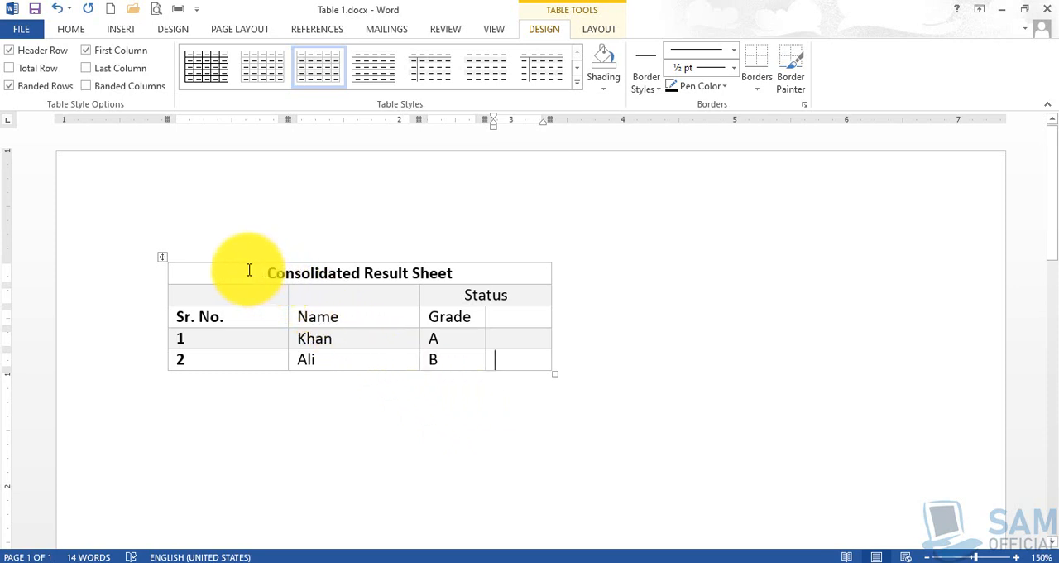
{"action": "left_click_drag", "start_coordinate": [240, 271], "coordinate": [468, 275]}
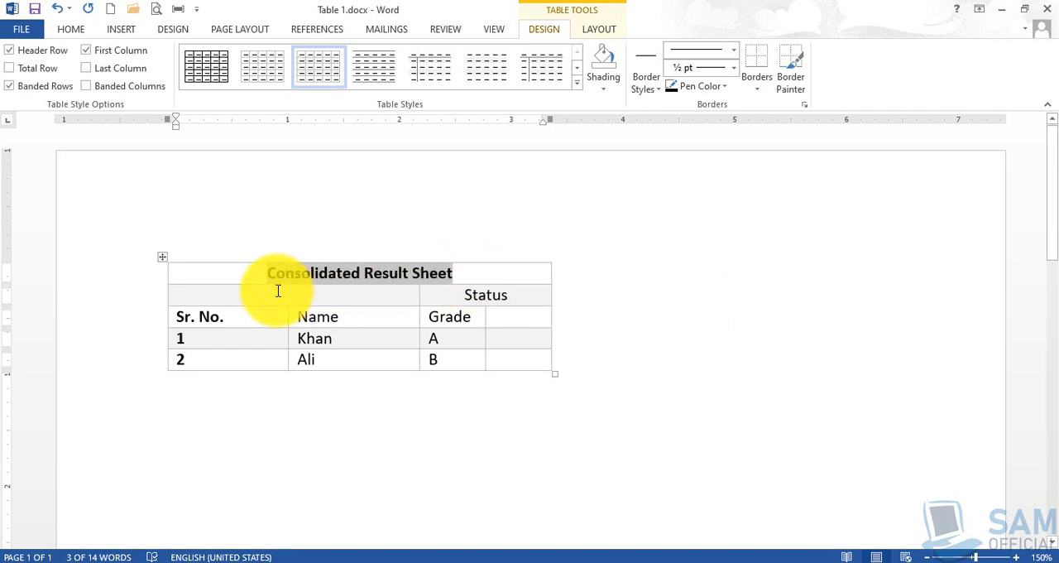
{"action": "left_click_drag", "start_coordinate": [226, 296], "coordinate": [478, 308]}
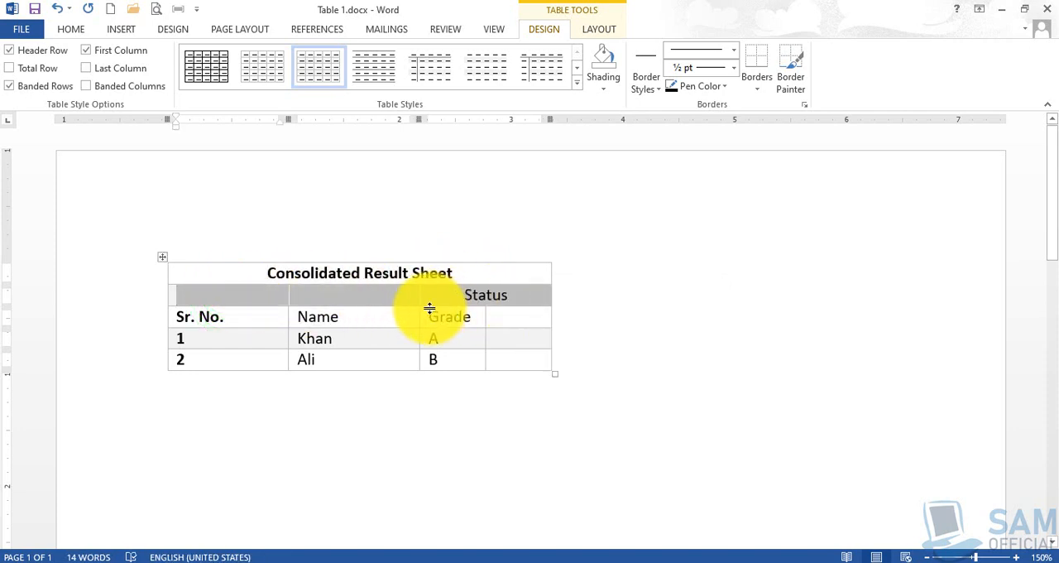
{"action": "left_click_drag", "start_coordinate": [244, 314], "coordinate": [513, 356]}
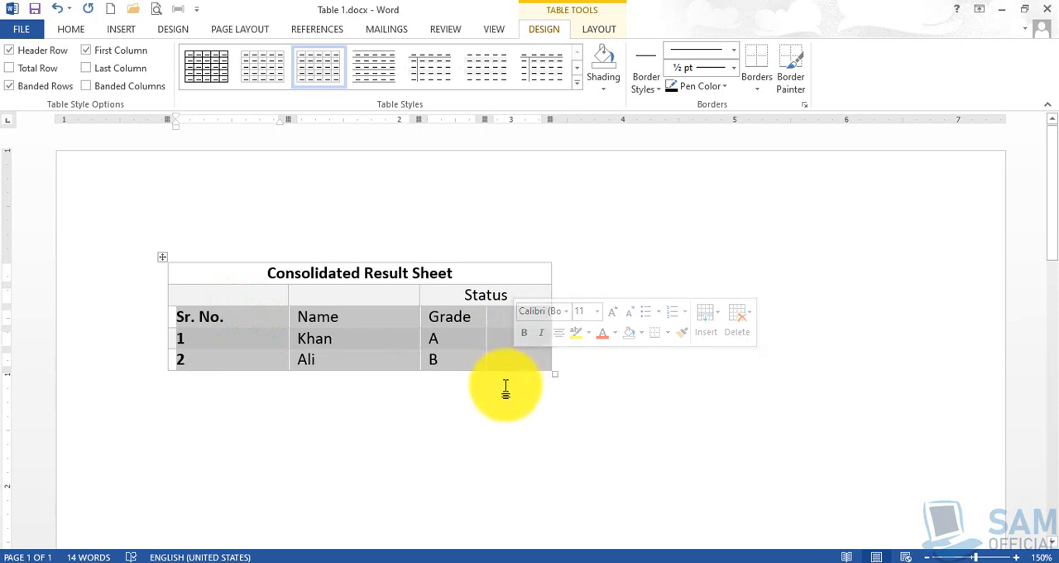
{"action": "left_click", "coordinate": [506, 385]}
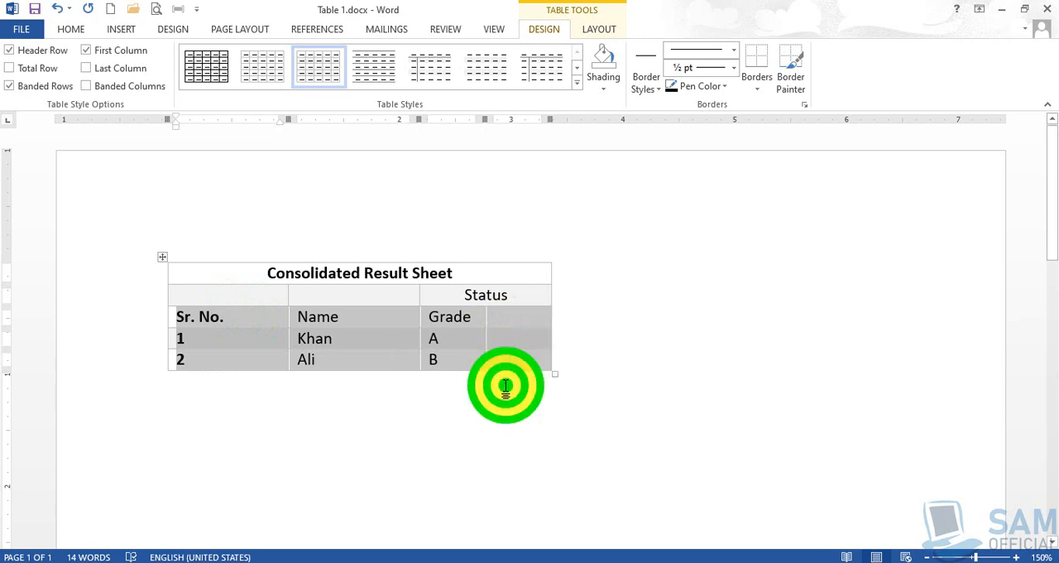
Fill the new column beside Grade with the heading "Marks" and the values 98 for grade A and 86 for grade B.
{"action": "left_click", "coordinate": [517, 321]}
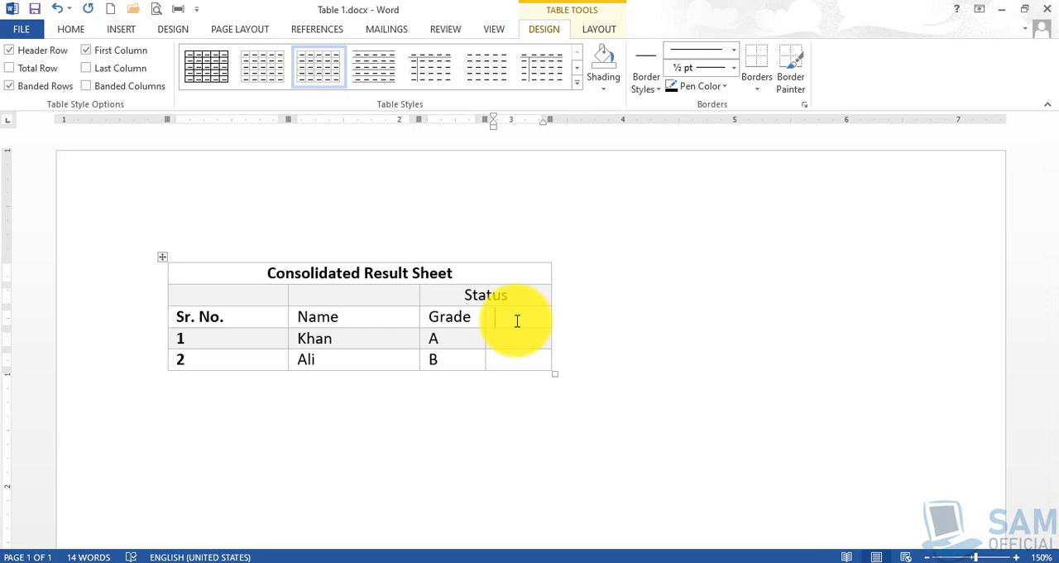
{"action": "type", "text": "Marks"}
{"action": "key", "text": "Down"}
{"action": "type", "text": "98"}
{"action": "type", "text": "86"}
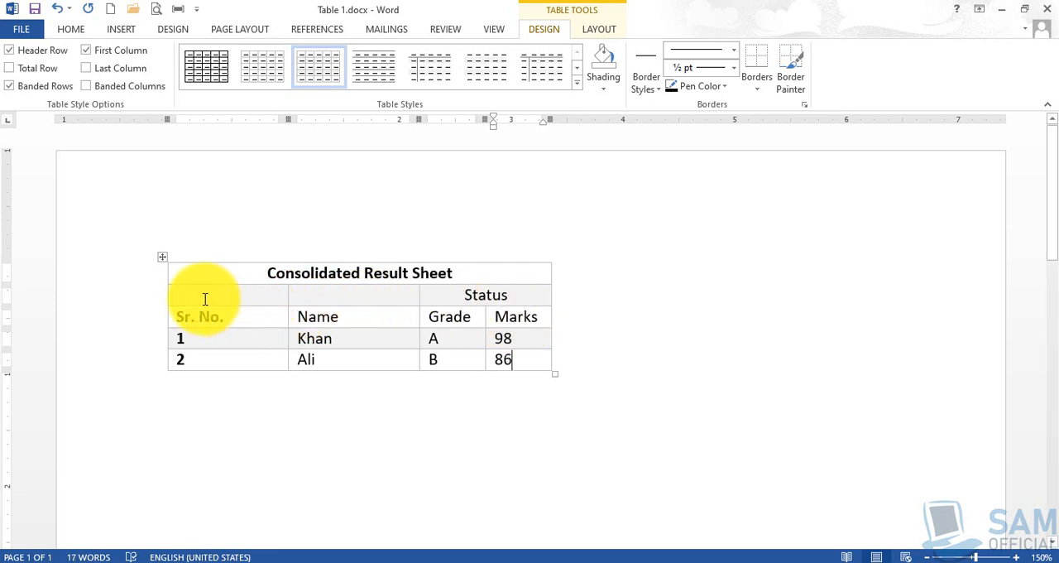
Merge the Sr. No. header cell with the empty cell above it, and do the same for the Name header cell.
{"action": "left_click_drag", "start_coordinate": [202, 294], "coordinate": [374, 297]}
{"action": "left_click", "coordinate": [250, 296]}
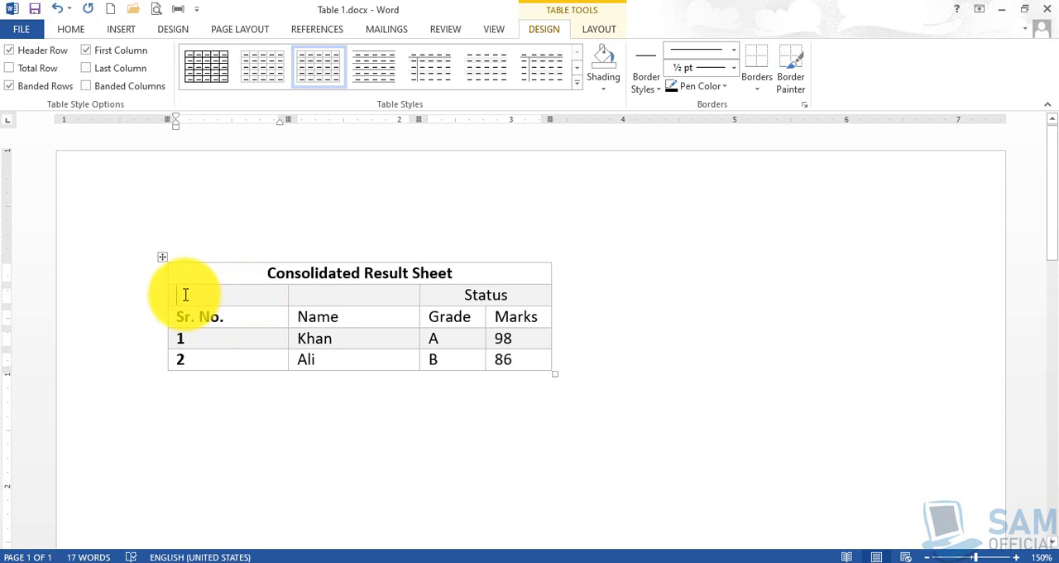
{"action": "left_click_drag", "start_coordinate": [185, 295], "coordinate": [193, 318]}
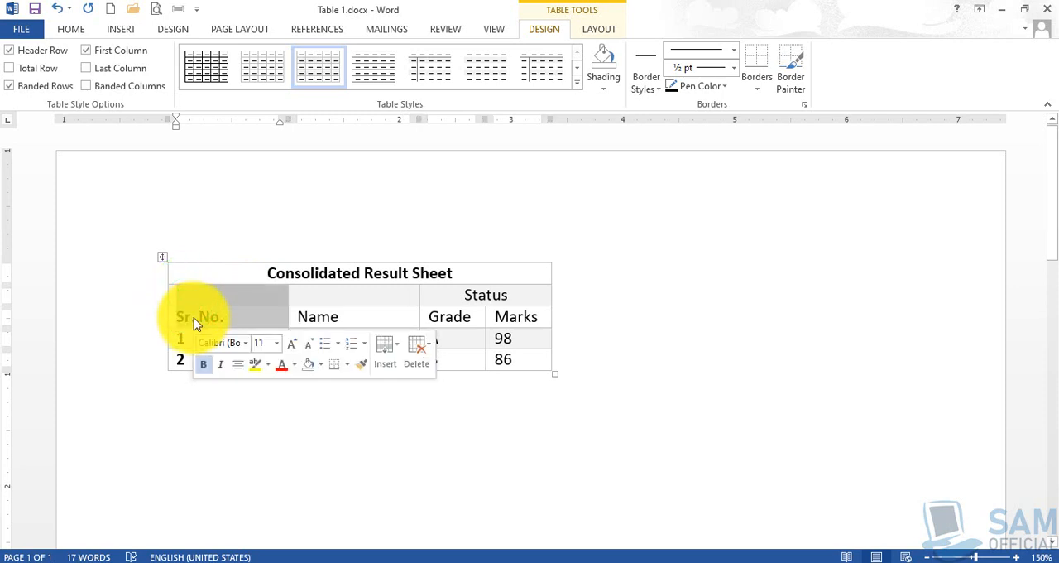
{"action": "right_click", "coordinate": [194, 321]}
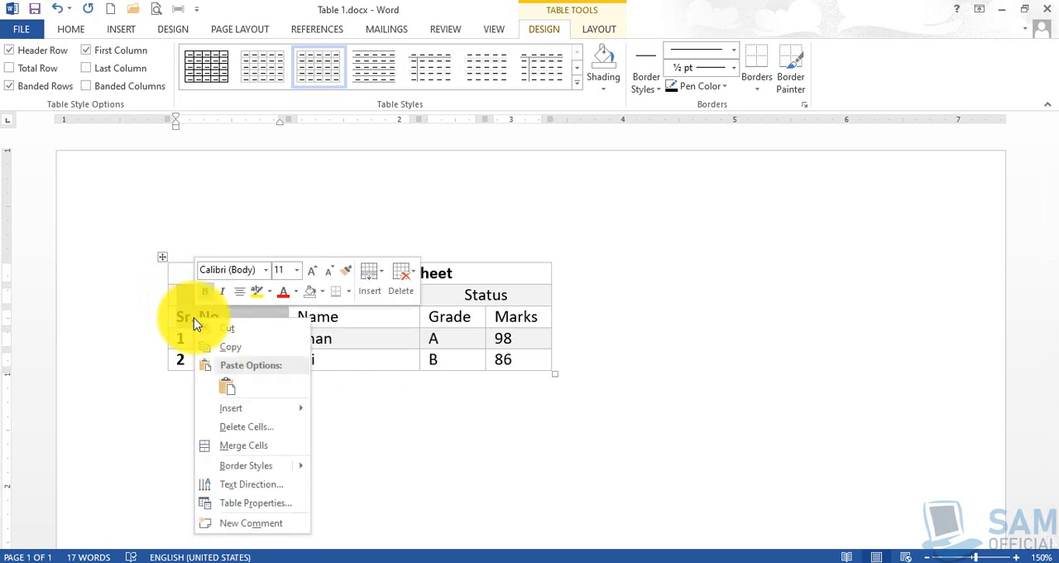
{"action": "left_click", "coordinate": [245, 448]}
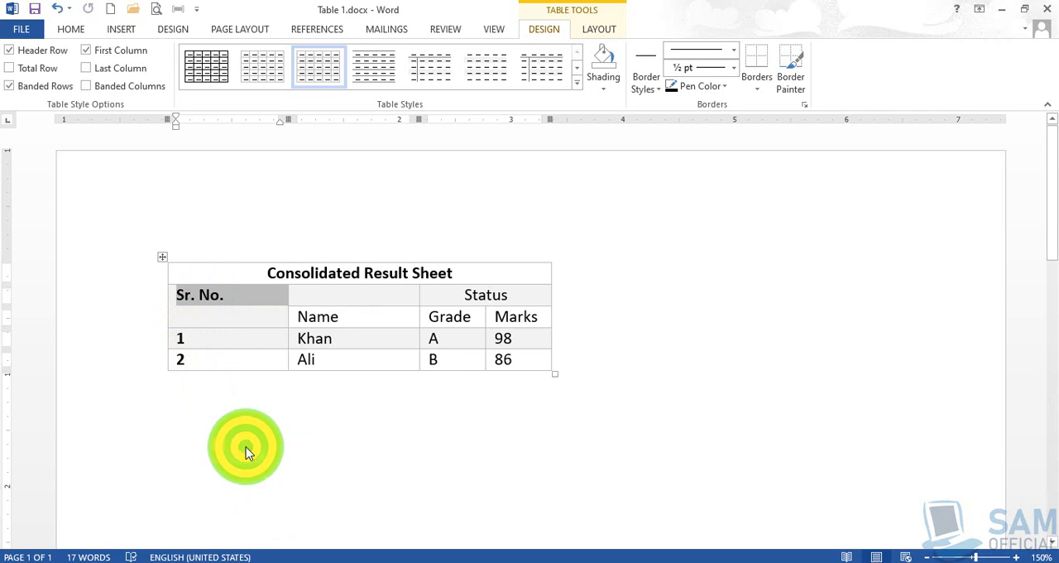
{"action": "left_click_drag", "start_coordinate": [316, 295], "coordinate": [326, 328]}
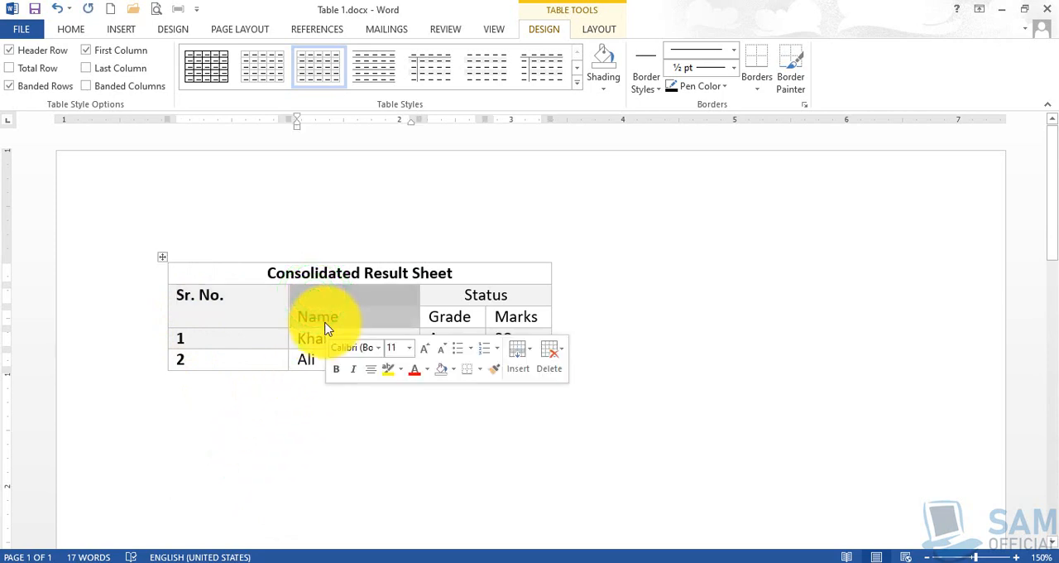
{"action": "right_click", "coordinate": [321, 321]}
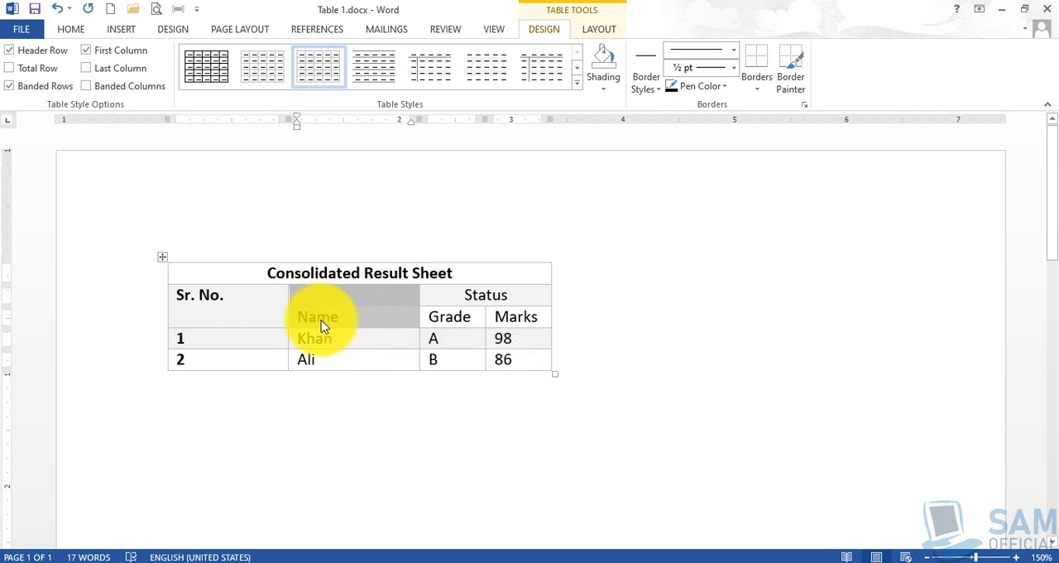
{"action": "left_click", "coordinate": [368, 451]}
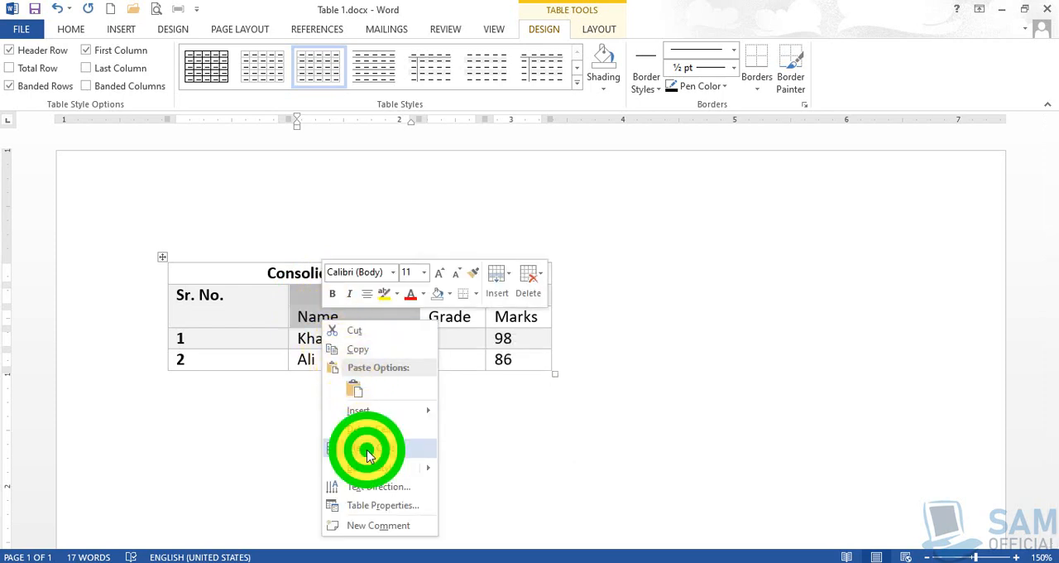